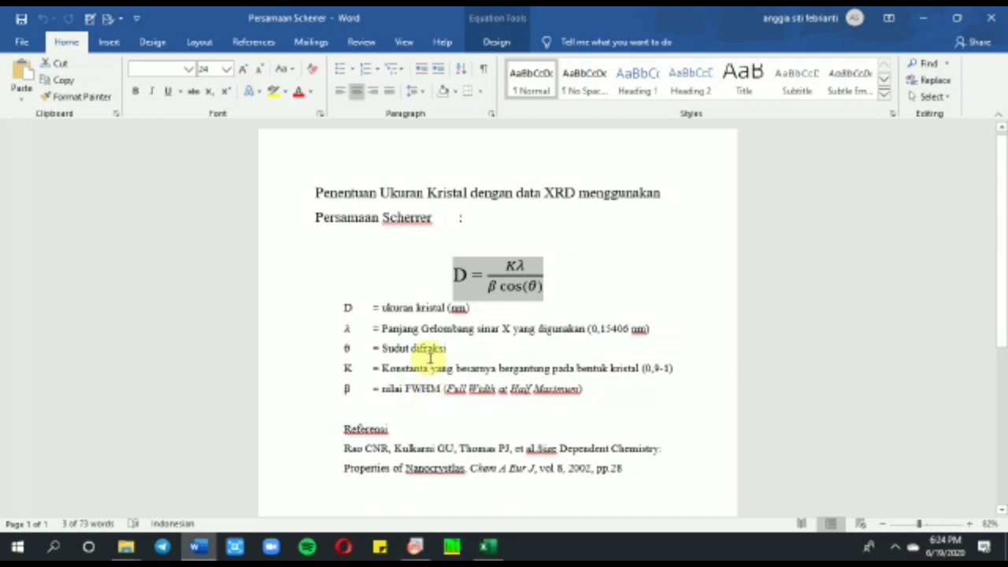
Step: Switch to OriginPro and import the data XRD file from the desktop into the empty Book1 worksheet
mouse_move(424, 542)
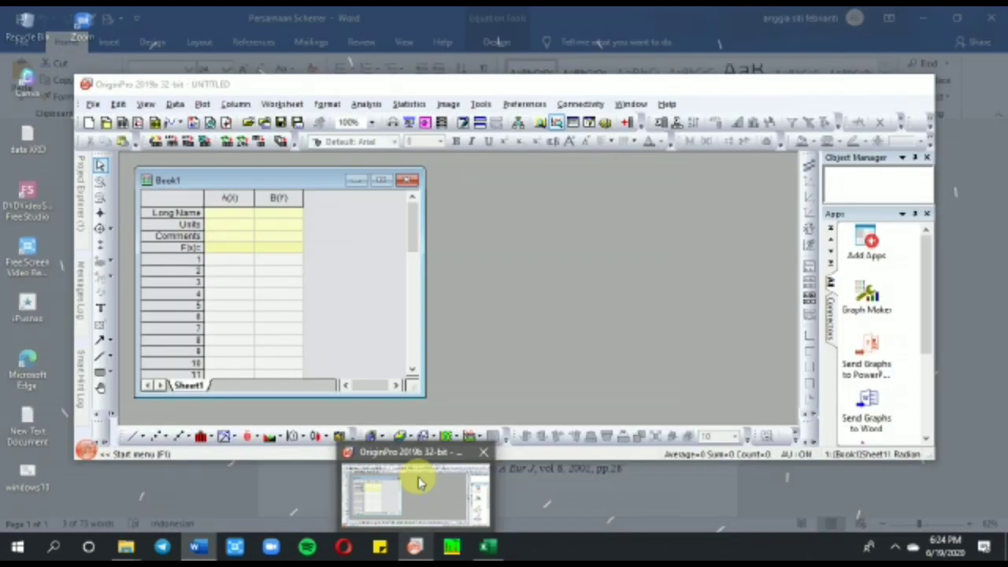
left_click(419, 482)
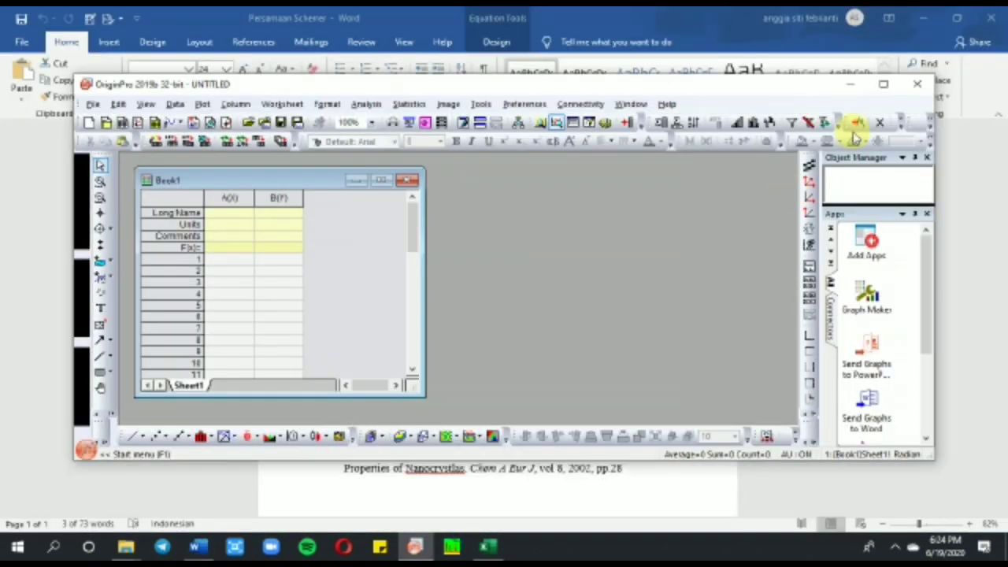
left_click(922, 19)
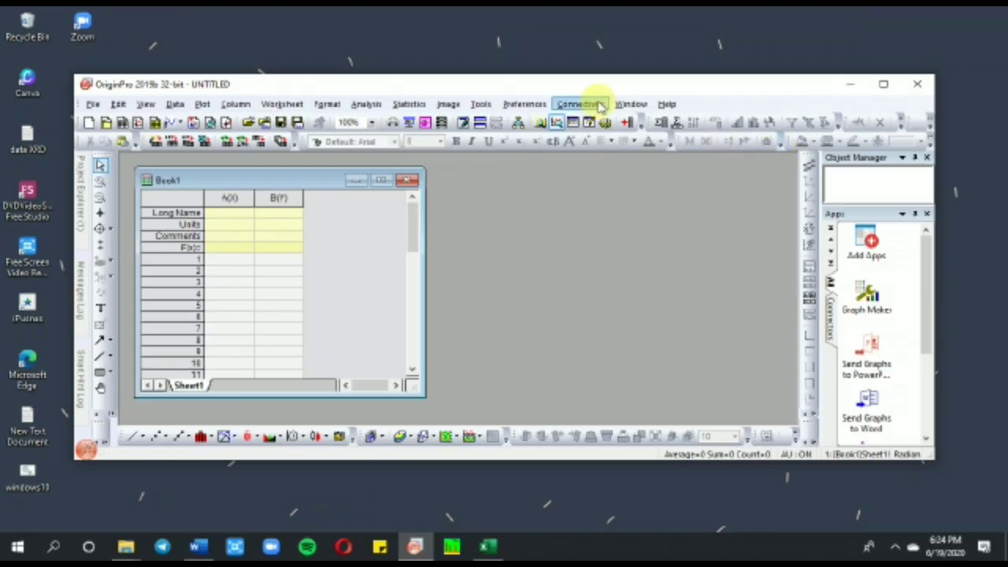
left_click_drag(597, 87, 639, 50)
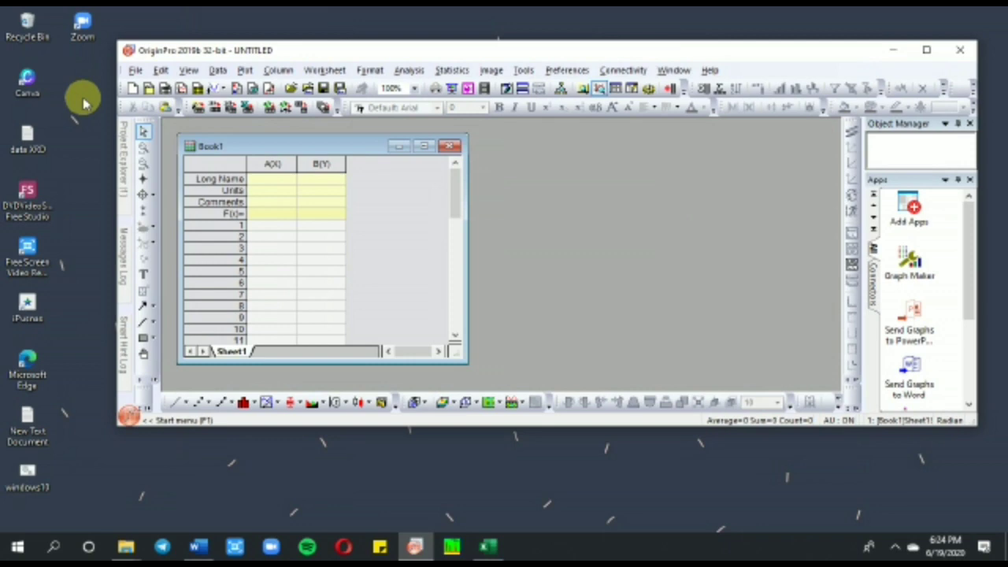
left_click_drag(31, 138, 279, 230)
left_click_drag(279, 230, 280, 230)
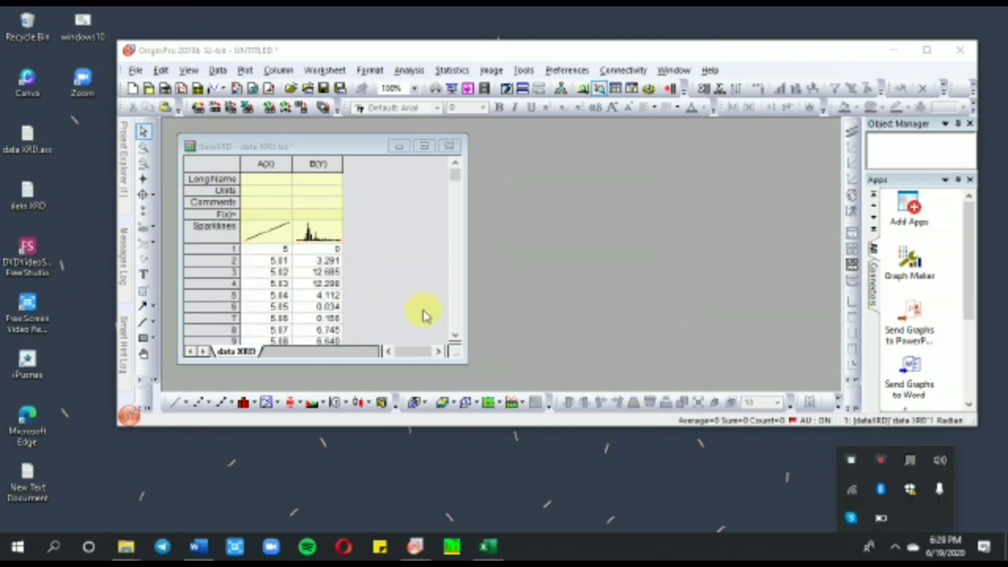
left_click(653, 459)
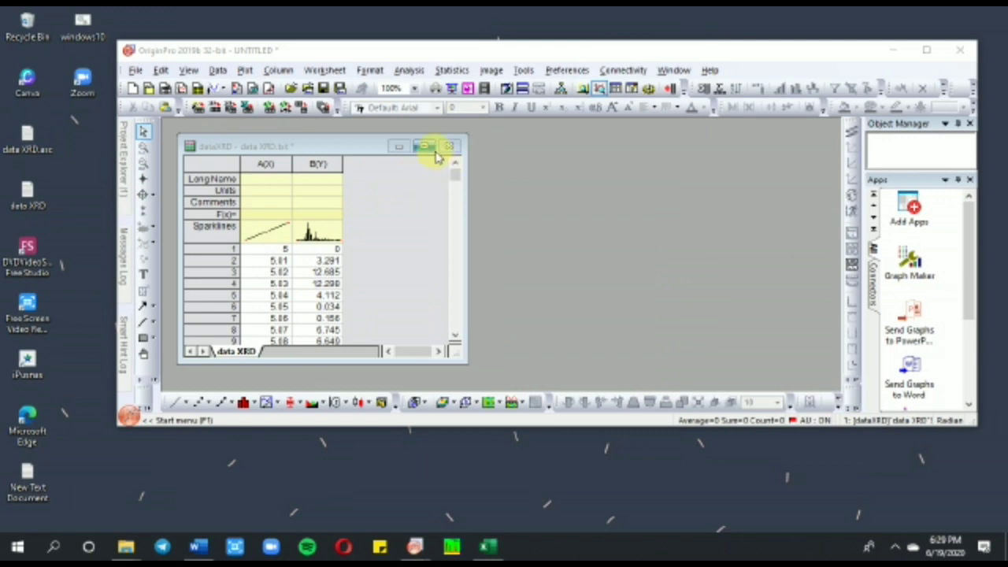
left_click(927, 52)
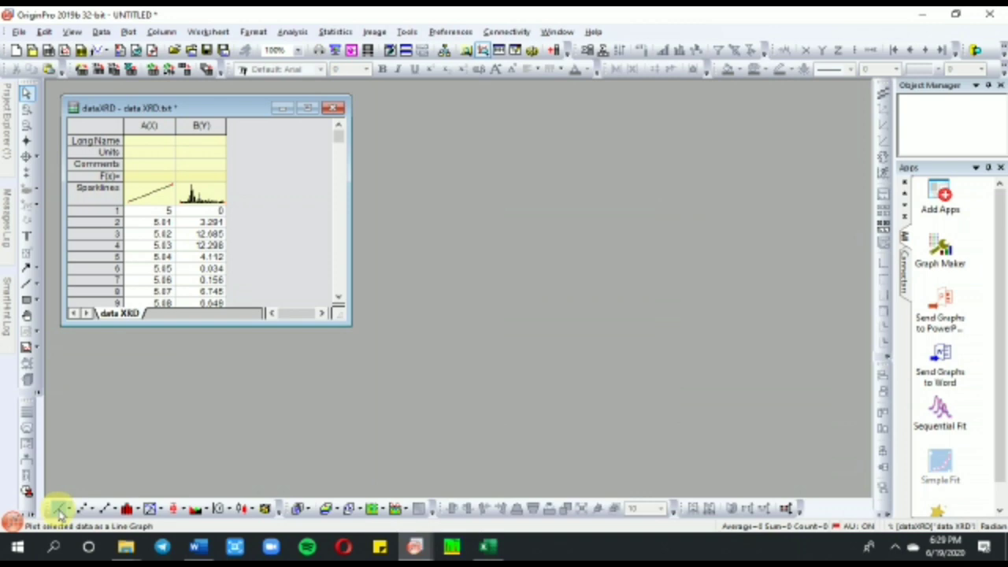
Step: Create a line plot of the XRD data with column A as X and column B as Y, and maximize the graph
left_click(60, 509)
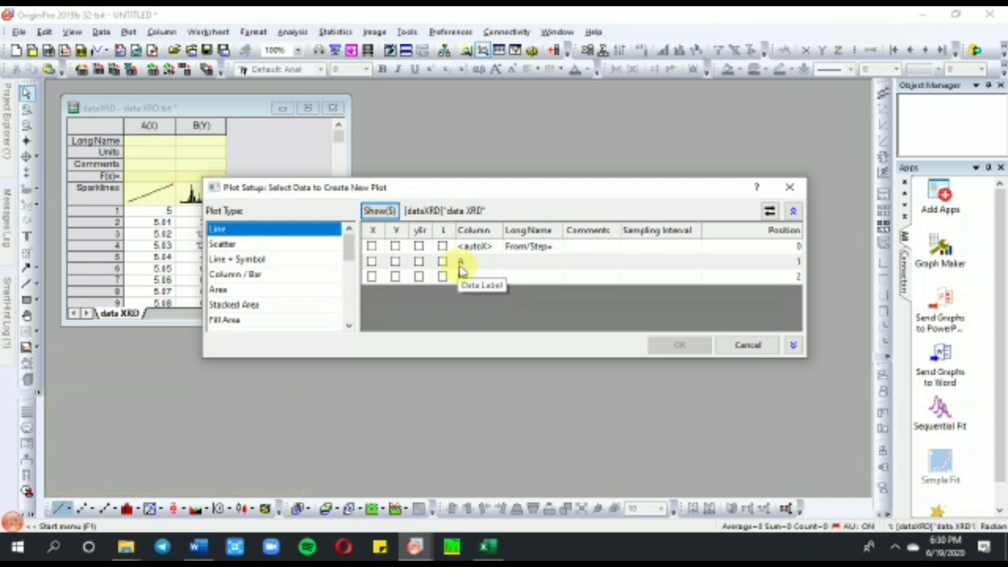
left_click(371, 261)
left_click(396, 277)
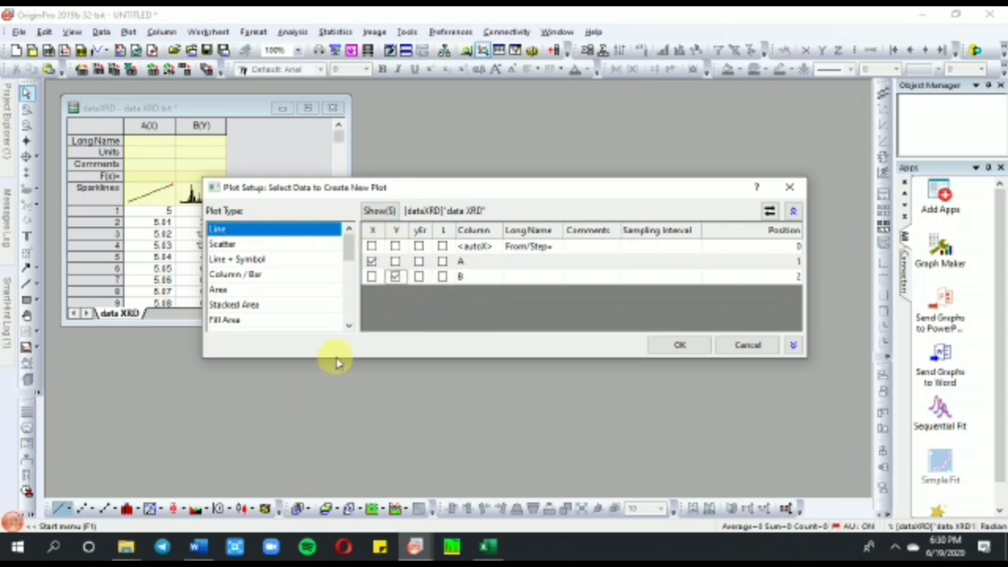
left_click(197, 546)
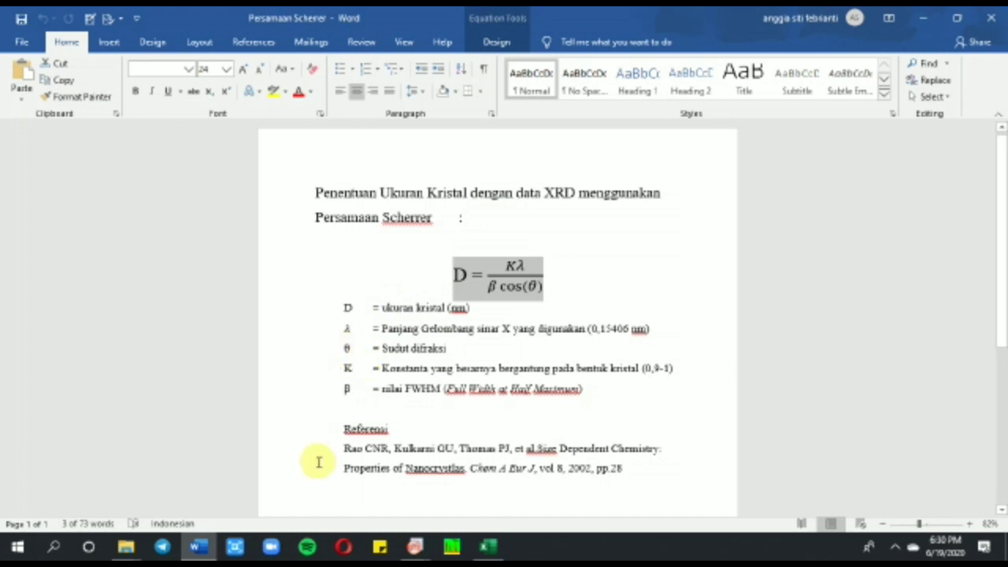
left_click(196, 544)
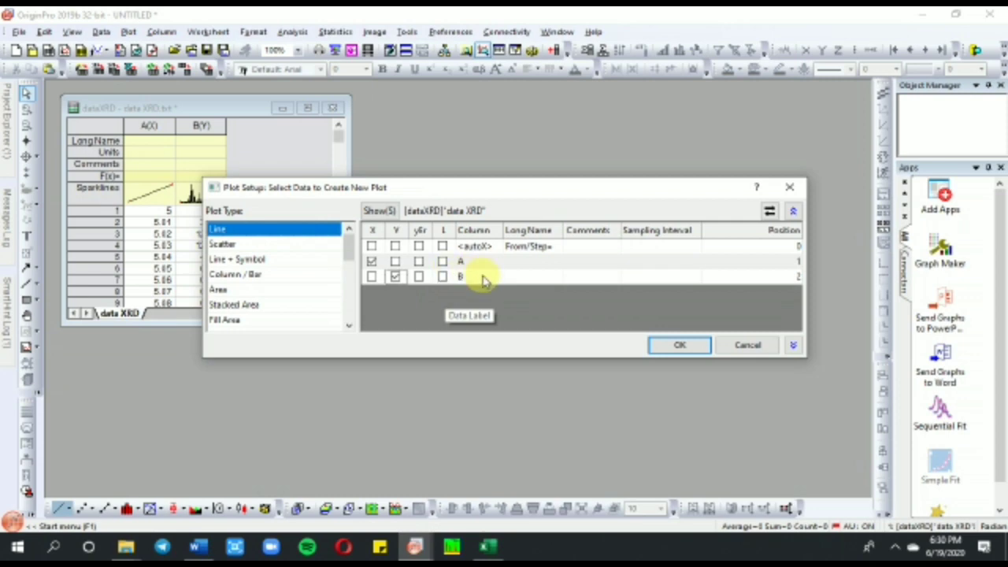
left_click(681, 347)
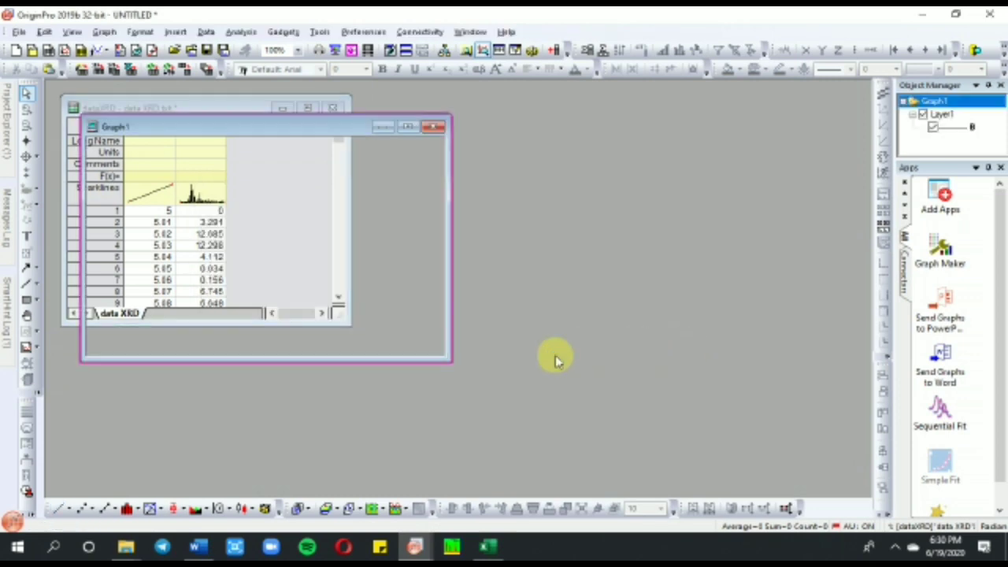
left_click(407, 128)
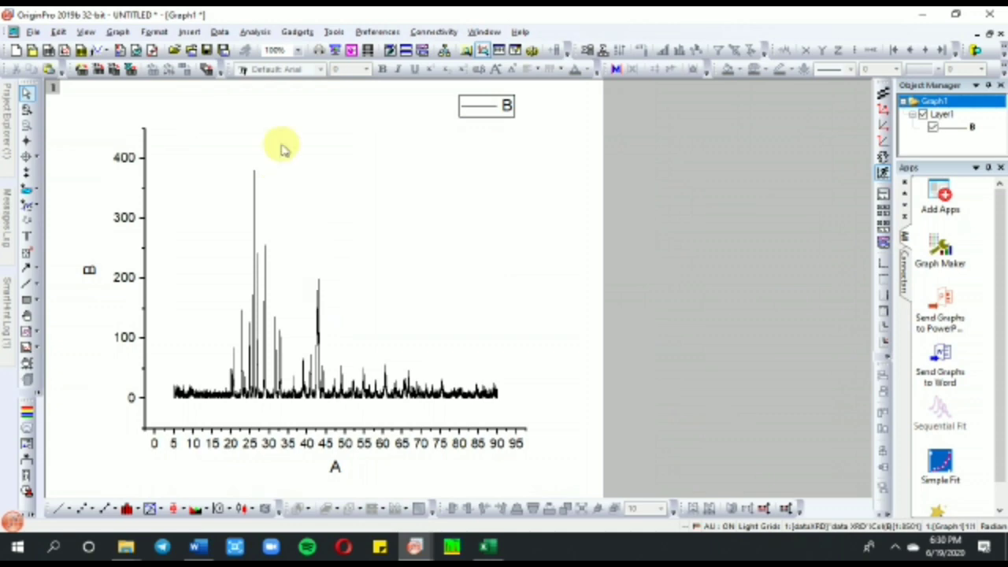
Step: Start a Multiple Peak Fit on curve B with the Gauss function and pick 19 peaks across the diffraction pattern
left_click(267, 24)
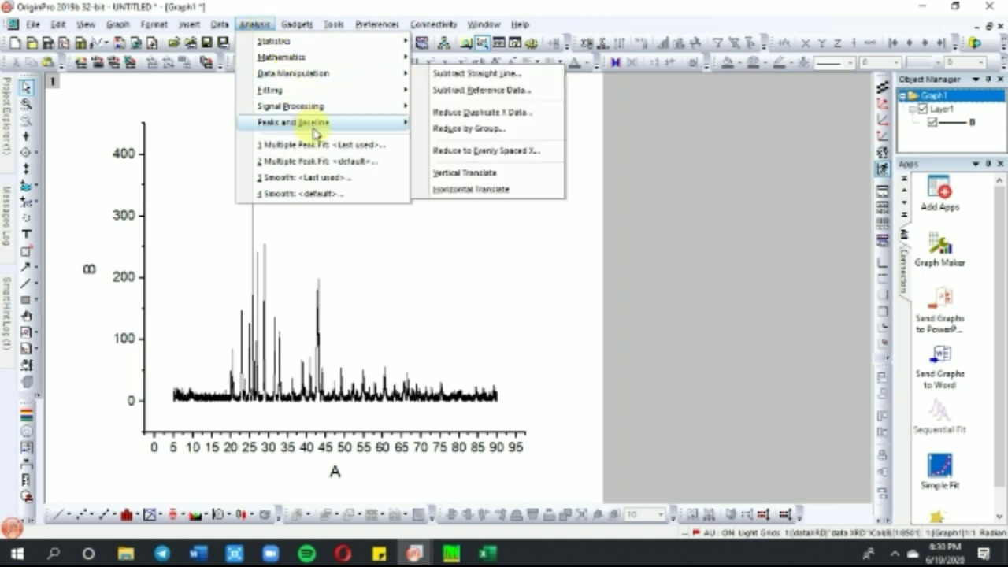
mouse_move(315, 130)
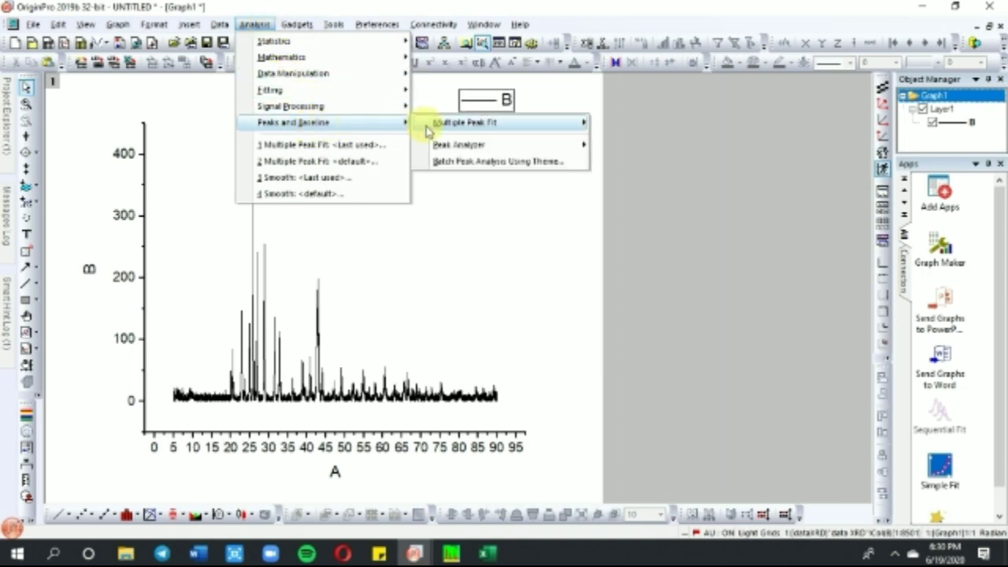
mouse_move(432, 129)
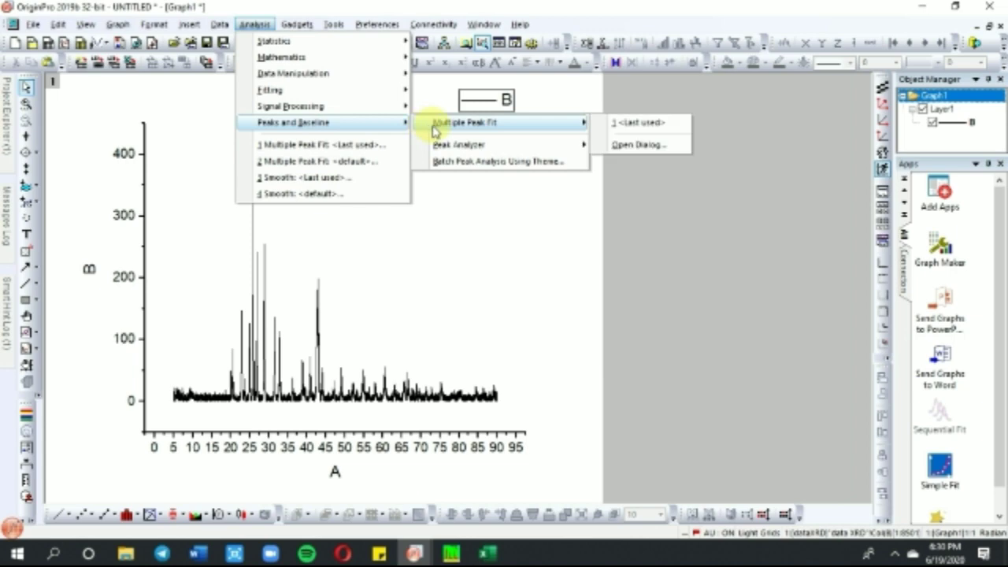
left_click(608, 146)
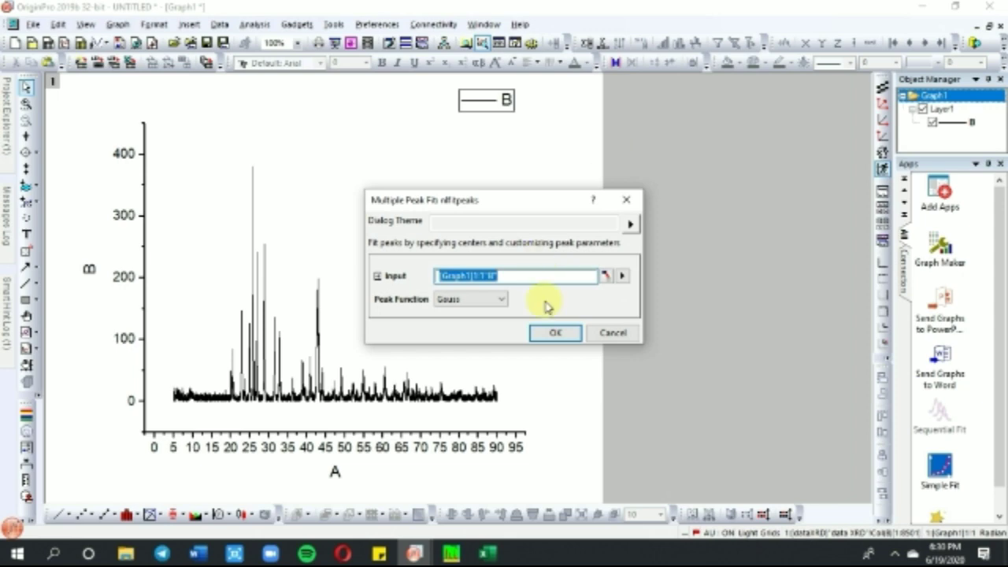
left_click(556, 334)
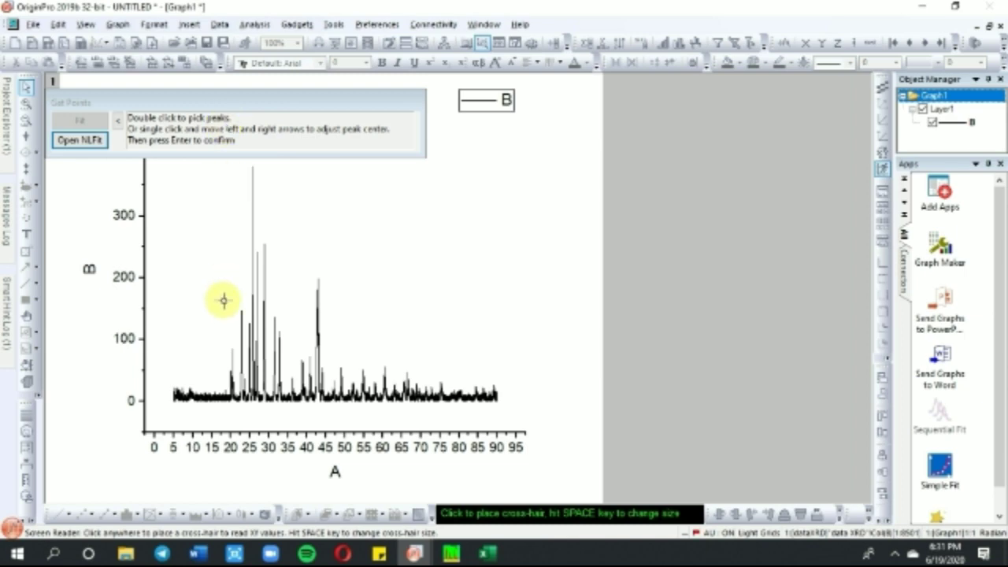
left_click(233, 355)
double_click(234, 356)
double_click(241, 340)
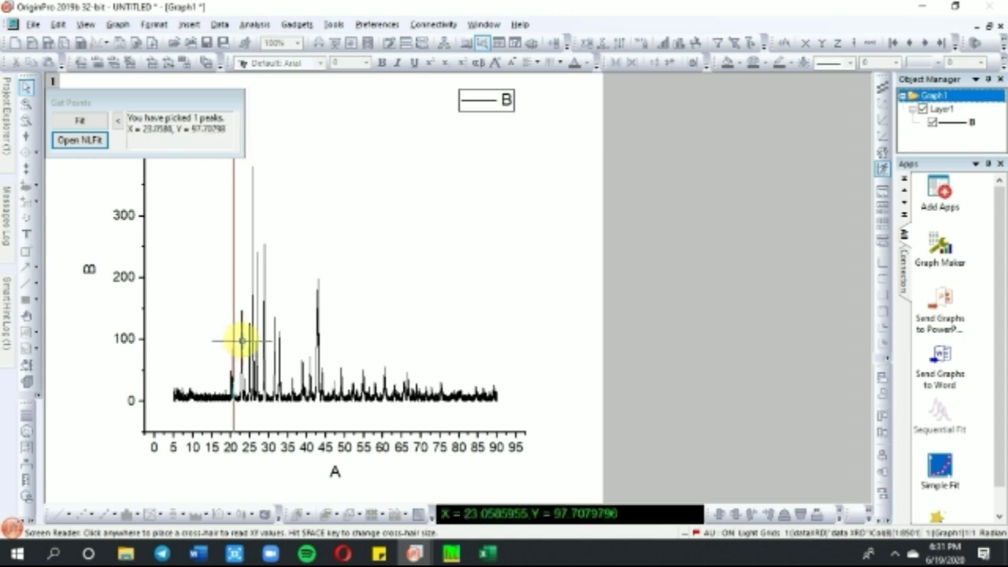
double_click(252, 298)
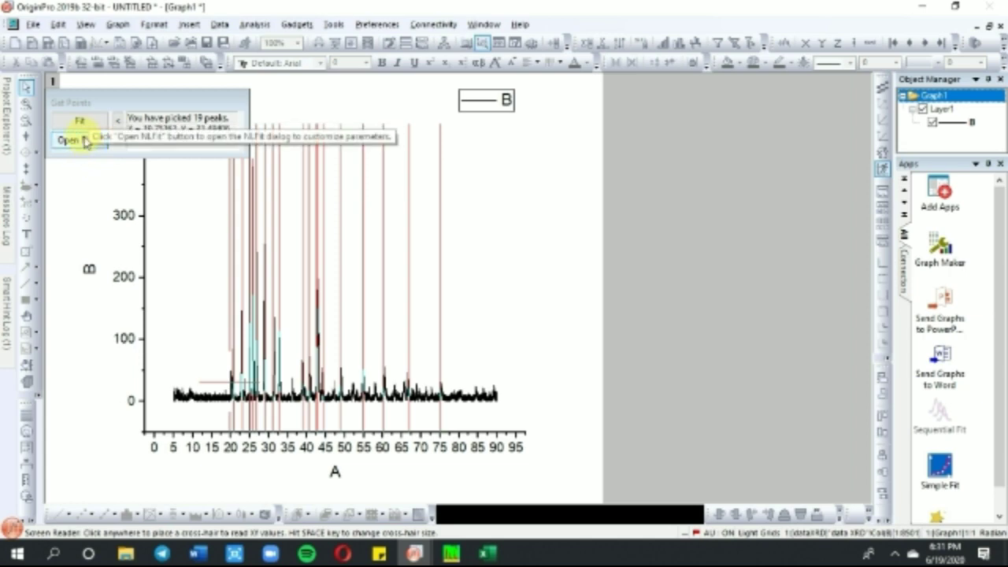
Step: Open NLFit for the picked peaks, run the Gauss fit until it converges, and check the COD(R^2) value
left_click(82, 137)
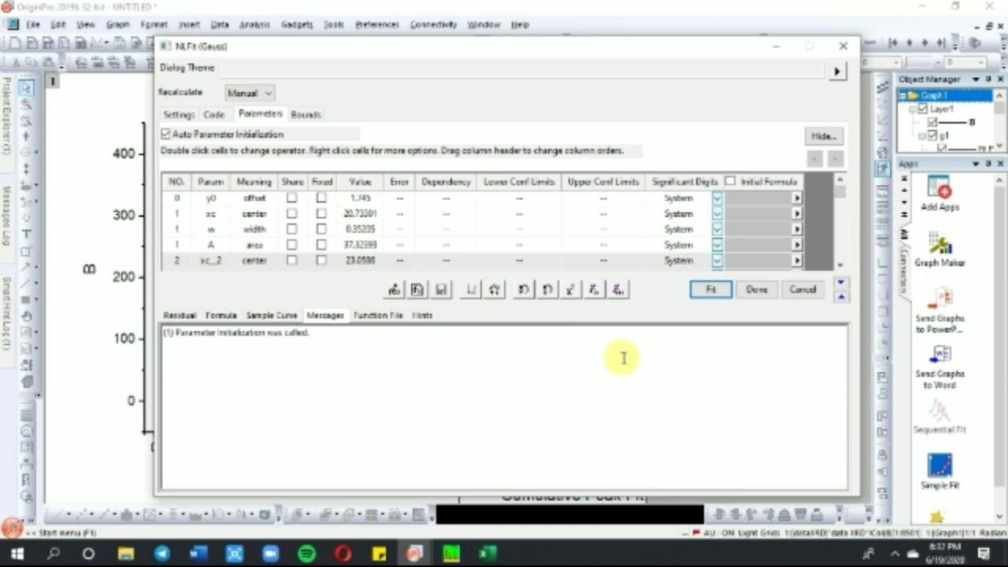
left_click(620, 290)
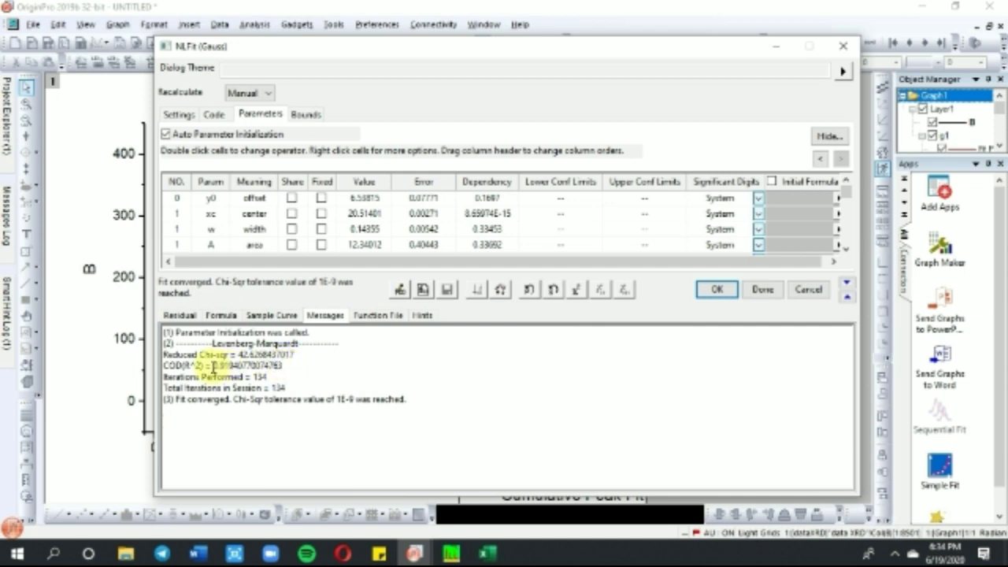
left_click_drag(211, 365, 282, 368)
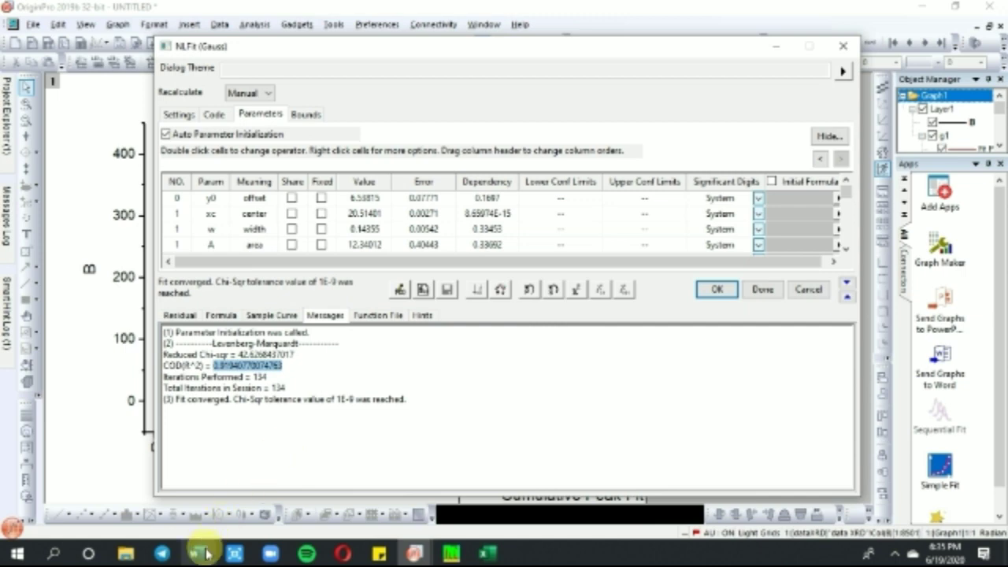
Step: Review the Scherrer equation document in Word, and return to OriginPro to close the NLFit session without keeping the fit
mouse_move(204, 553)
mouse_move(244, 500)
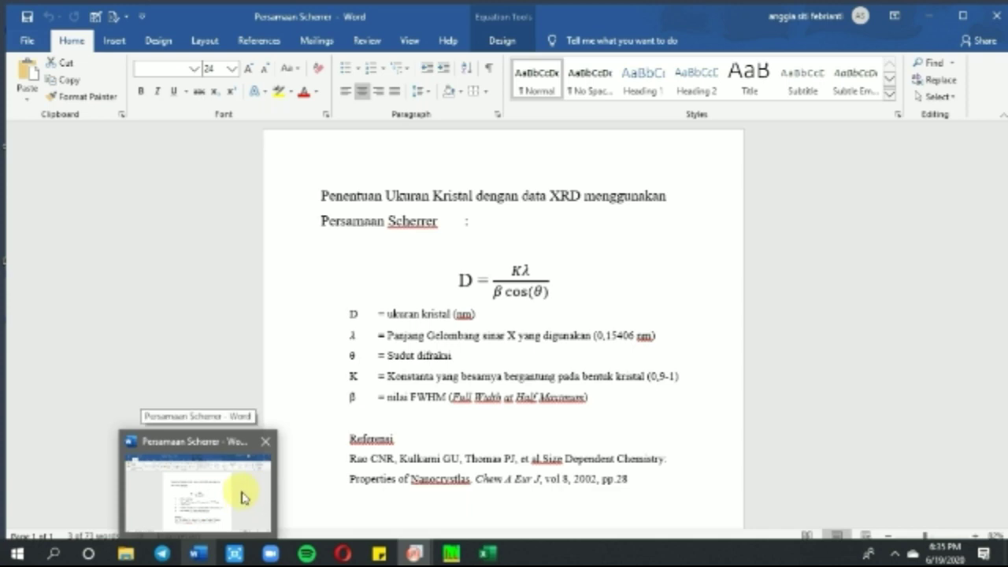
left_click(244, 498)
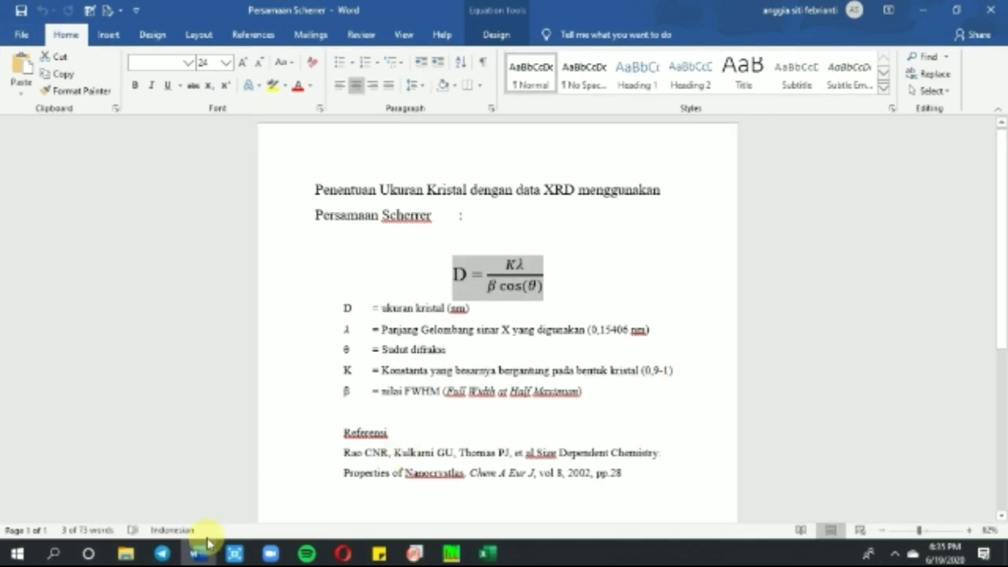
mouse_move(409, 555)
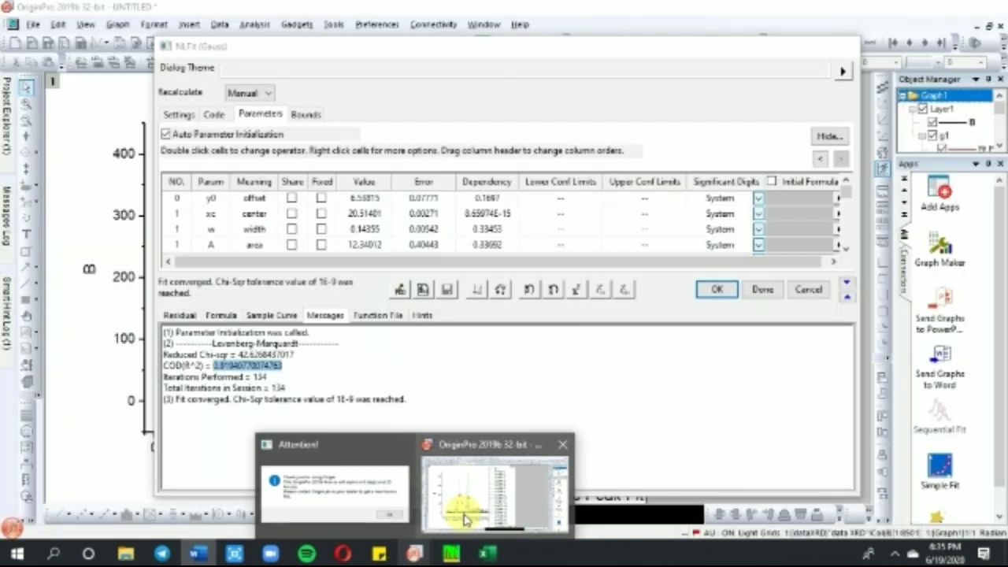
left_click(461, 516)
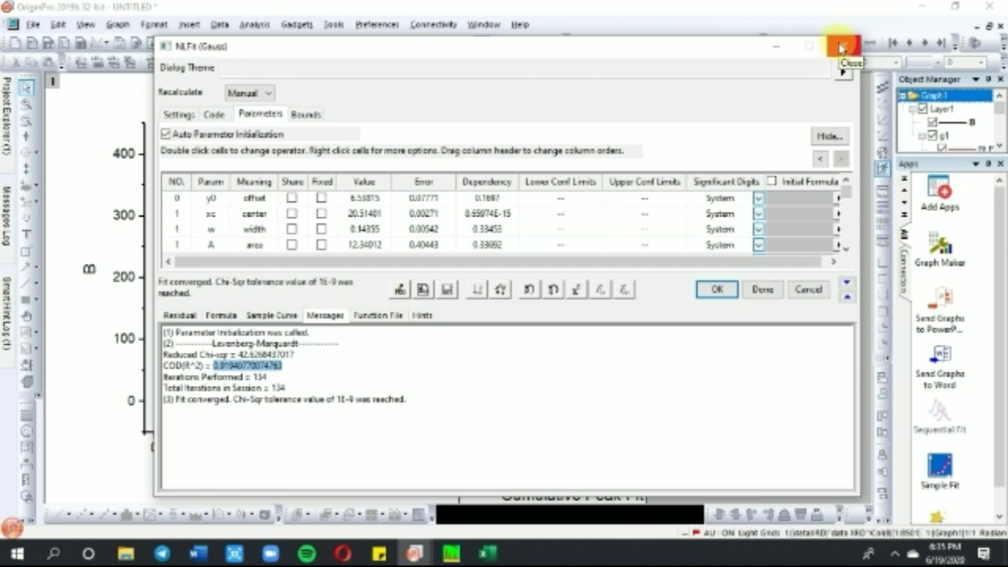
left_click(836, 49)
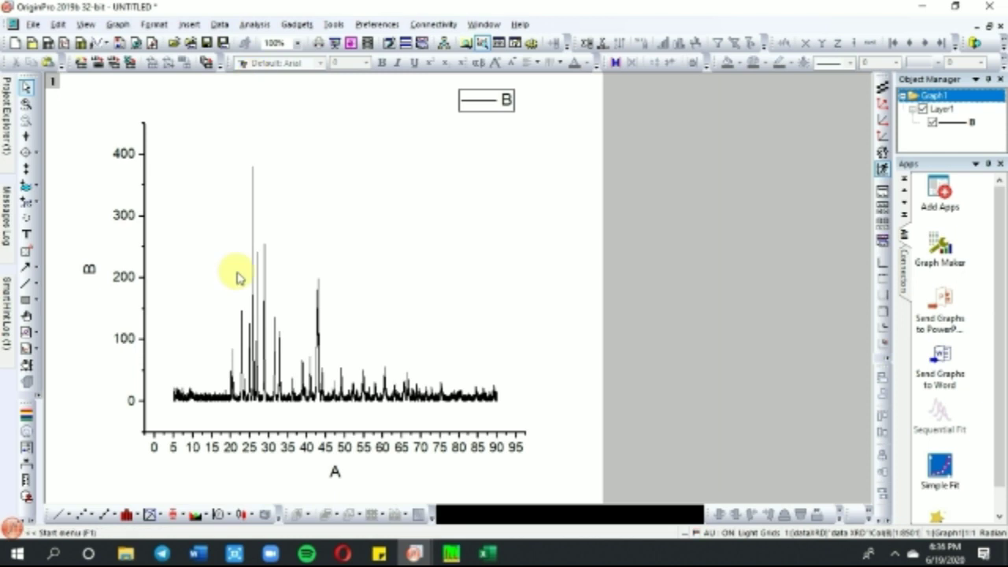
Step: Smooth curve B with the Savitzky-Golay method, 5 points of window and polynomial order 2, previewing it before applying
left_click(255, 26)
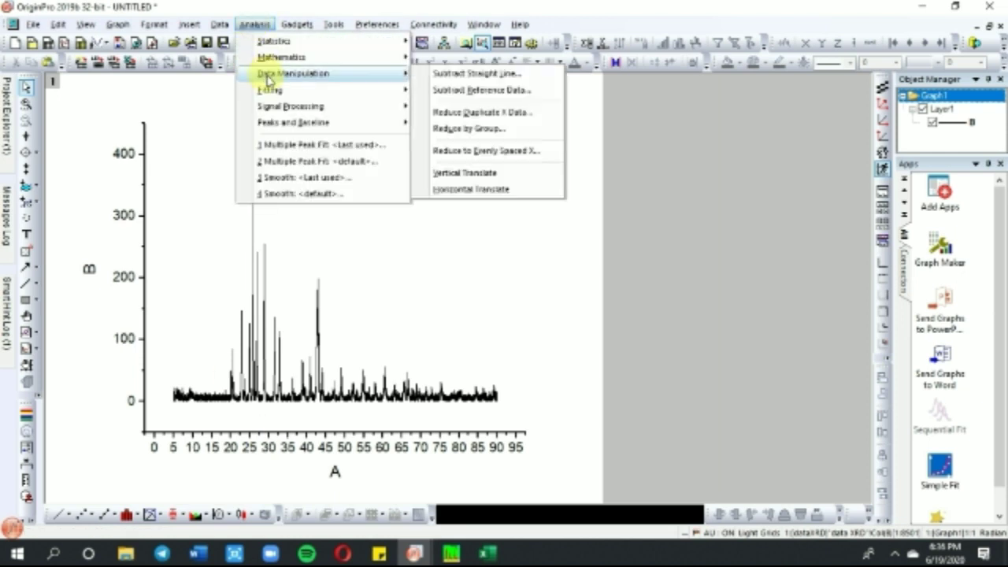
mouse_move(268, 89)
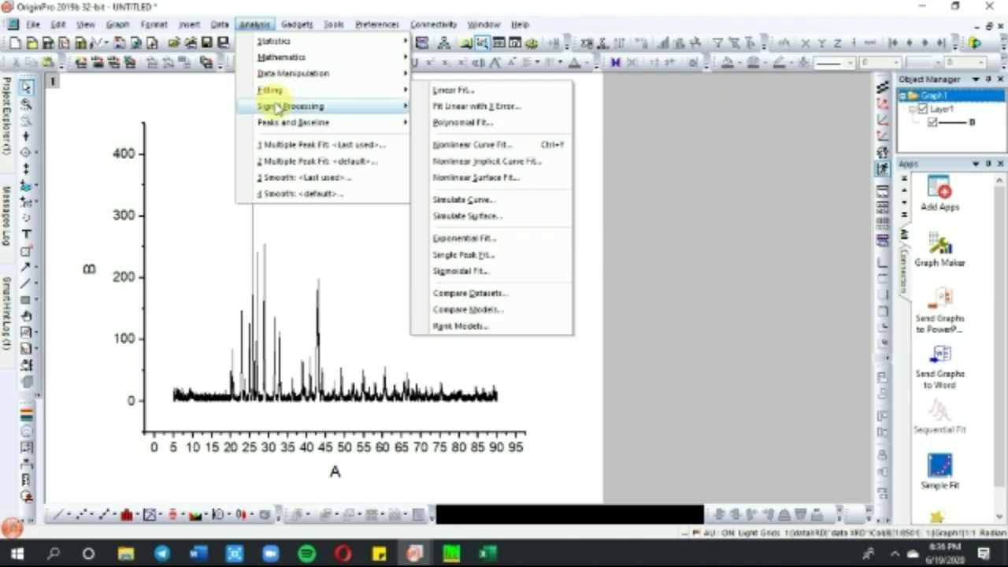
mouse_move(278, 107)
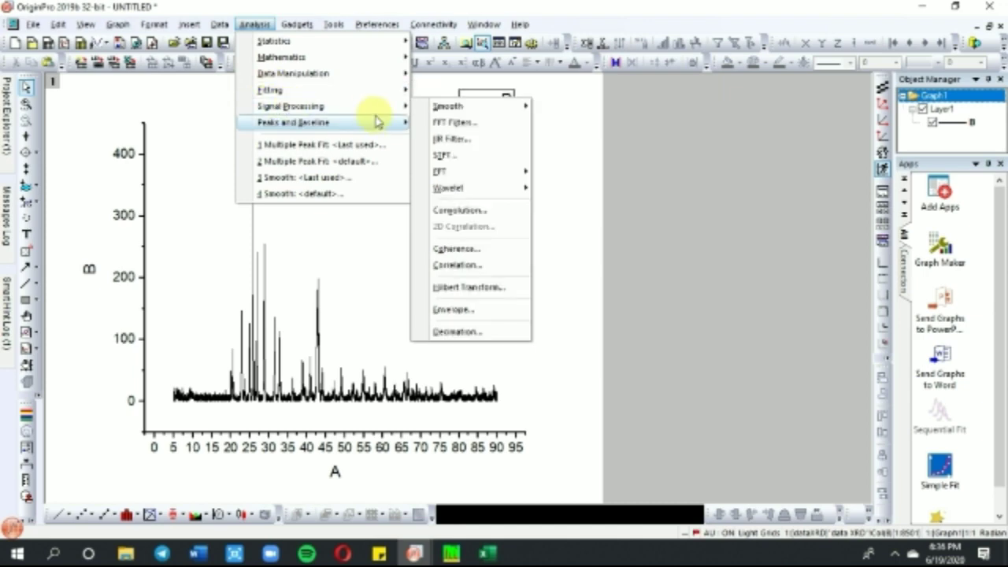
mouse_move(449, 106)
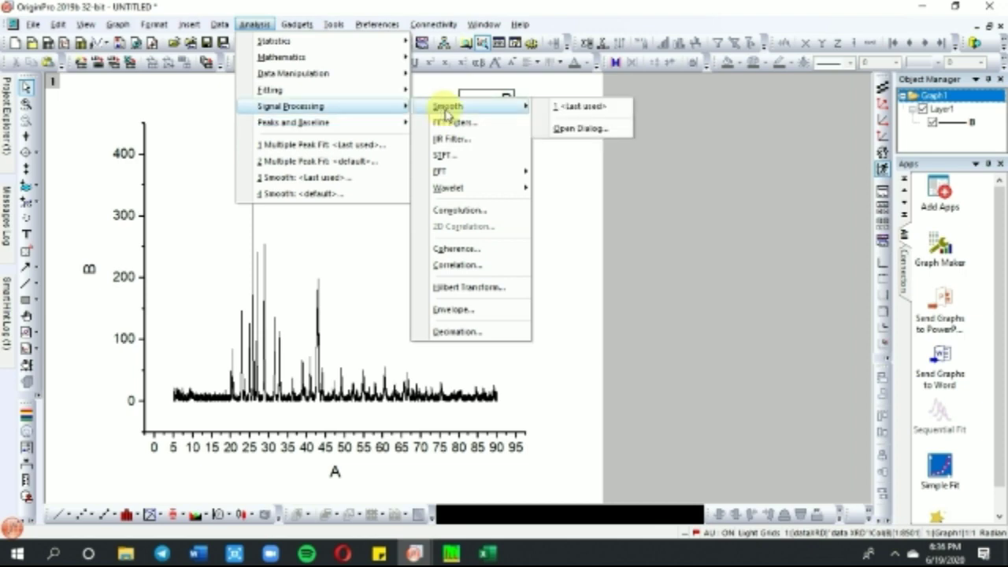
left_click(561, 128)
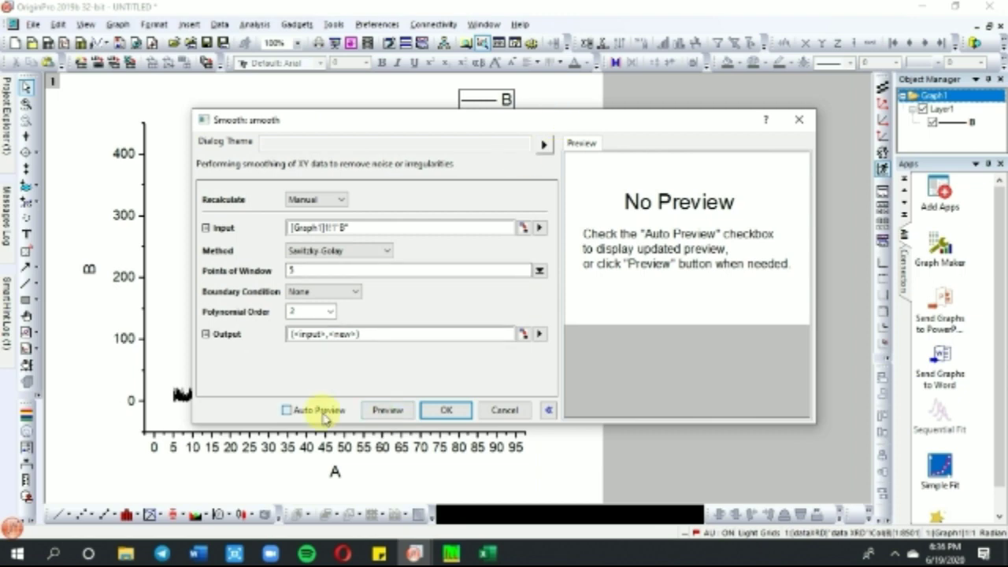
left_click(390, 412)
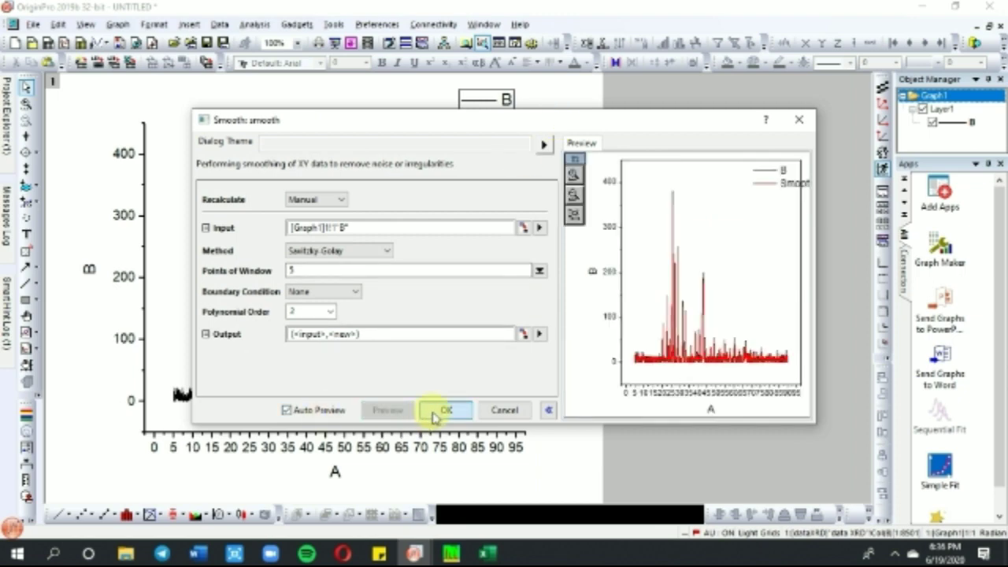
left_click(433, 411)
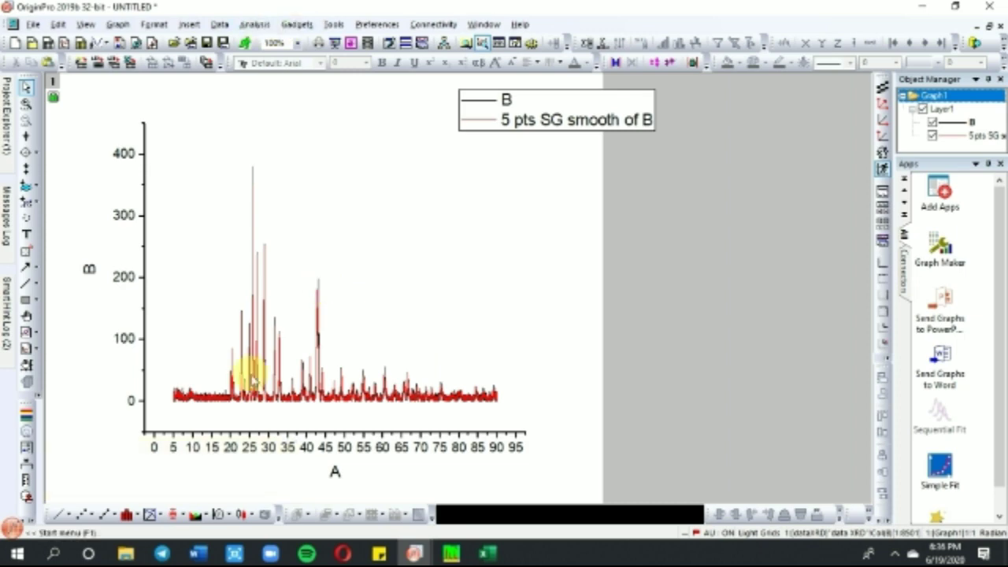
Step: Copy the smoothed values from column C into a new column D, and plot D against A as a line graph
left_click(991, 30)
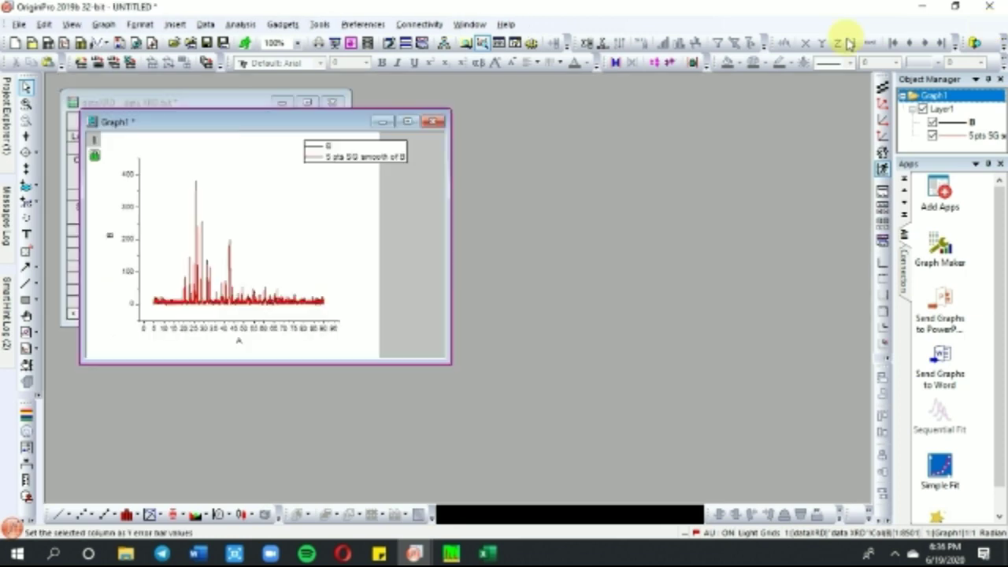
left_click_drag(303, 130, 603, 175)
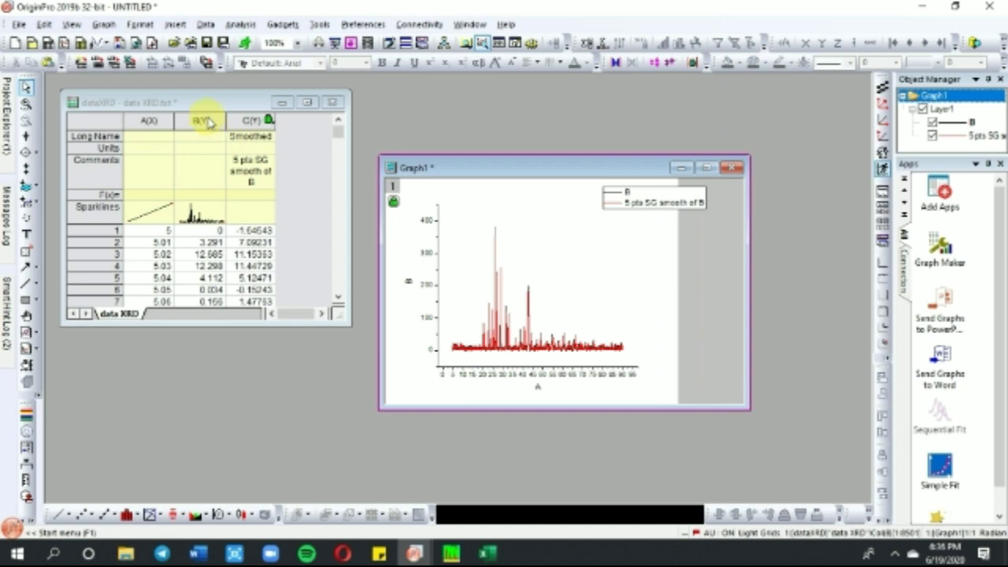
left_click(249, 122)
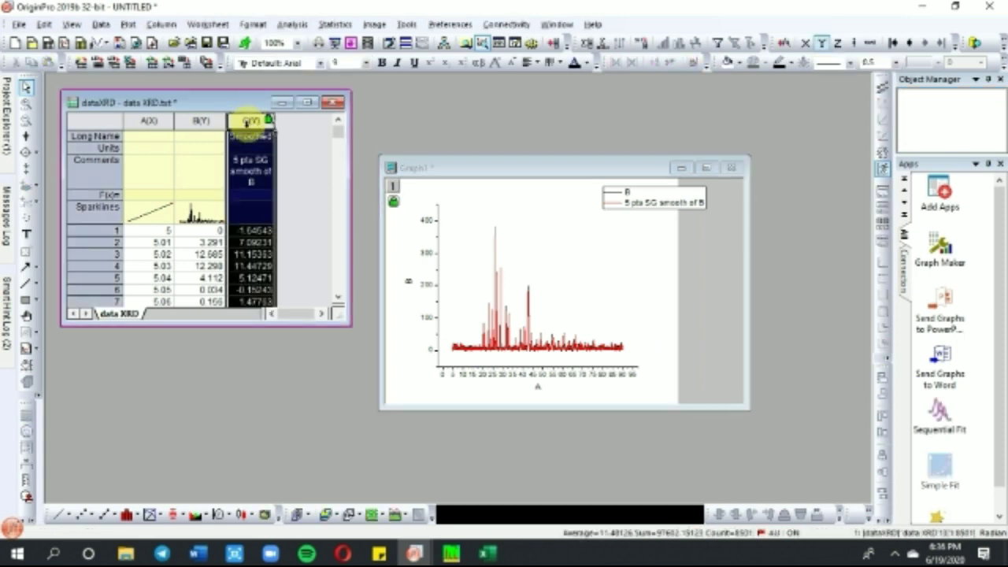
left_click(247, 122)
left_click(306, 105)
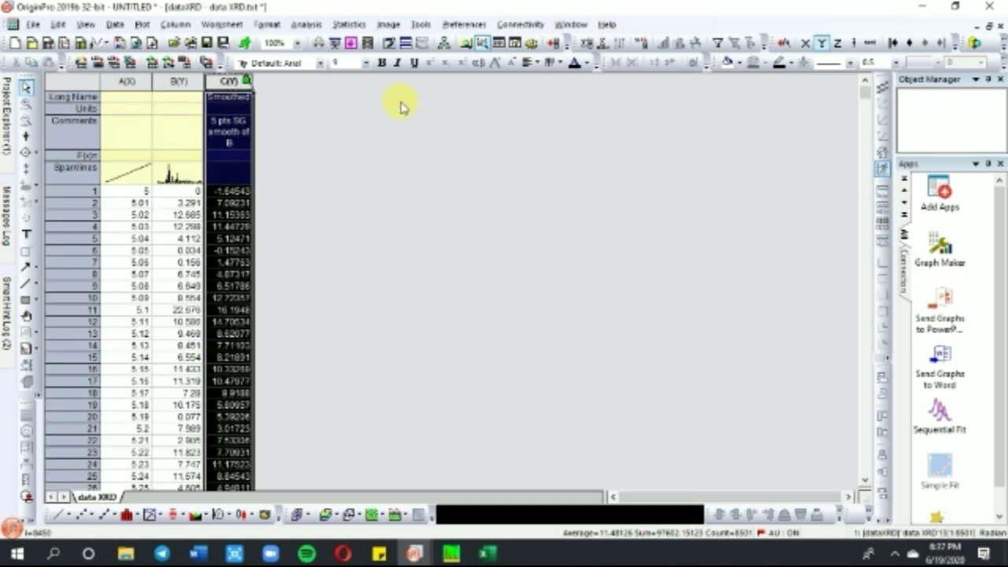
left_click(556, 43)
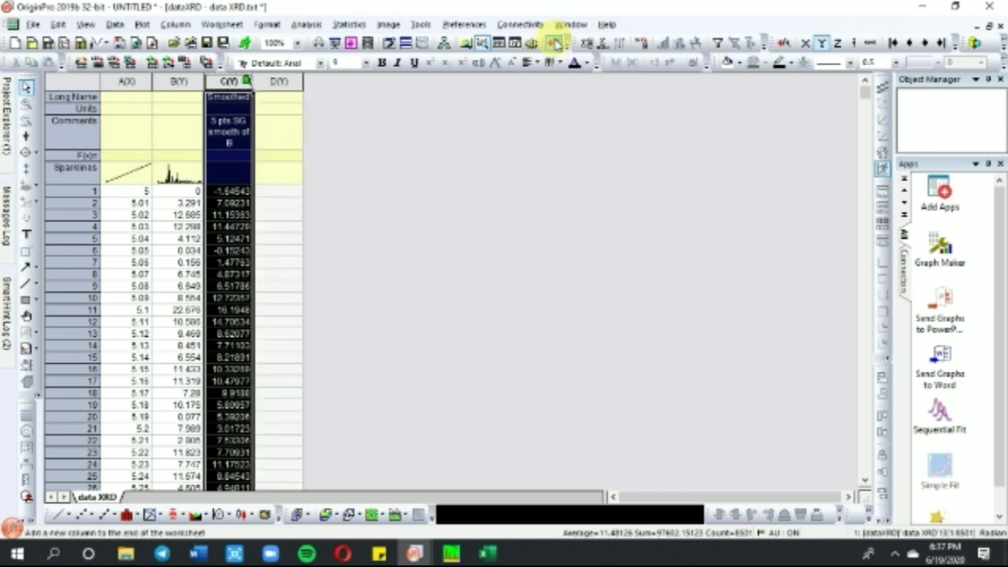
left_click(279, 82)
key("ctrl+v")
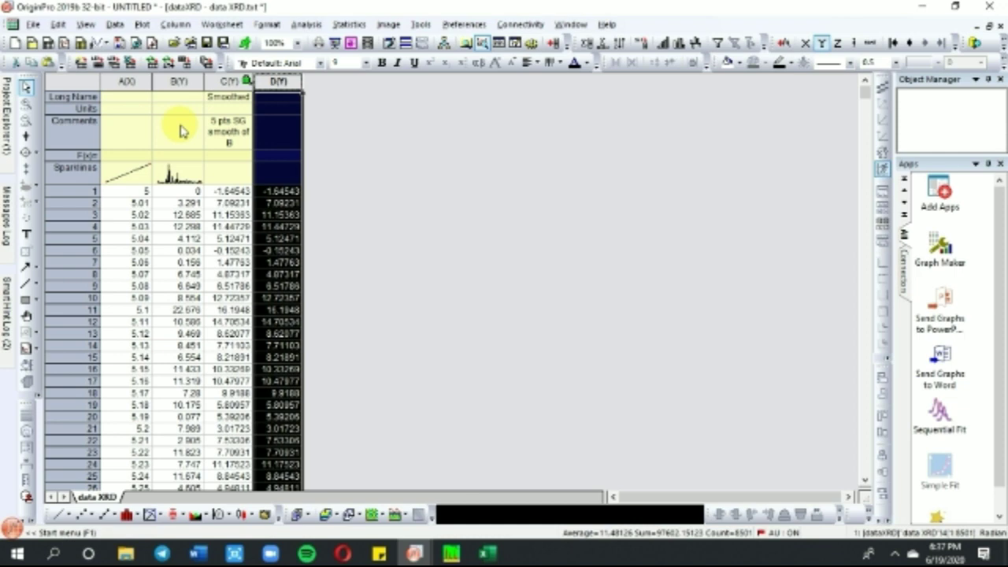
left_click(130, 81, "ctrl")
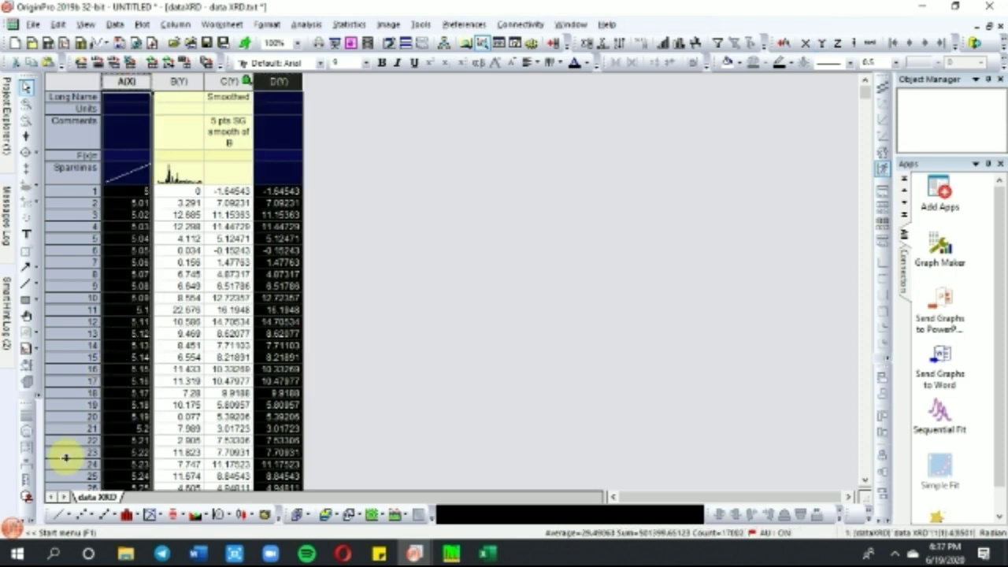
left_click(61, 515)
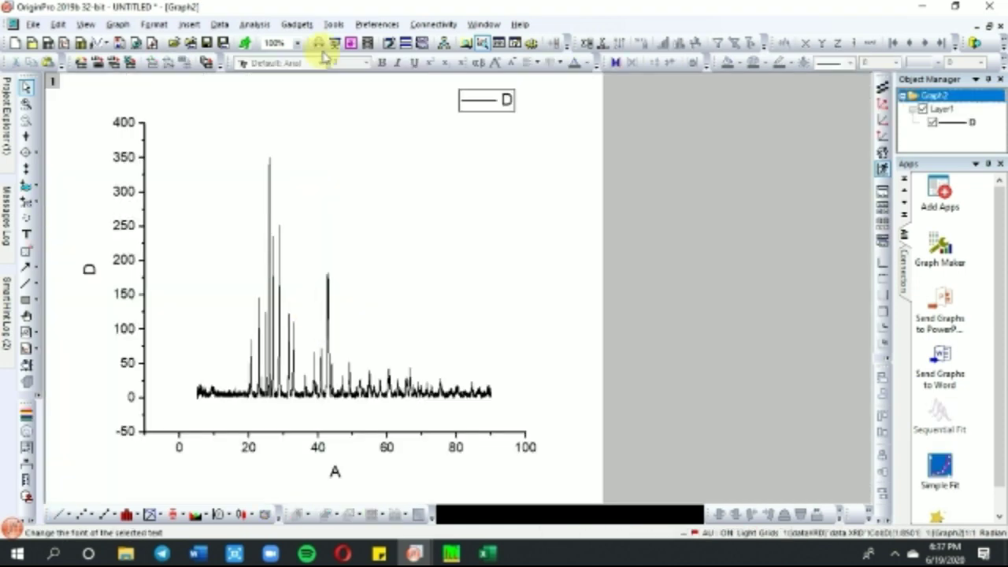
Step: Start a Multiple Peak Fit on curve D with the Gauss function and pick 18 peaks across the diffraction pattern
left_click(265, 25)
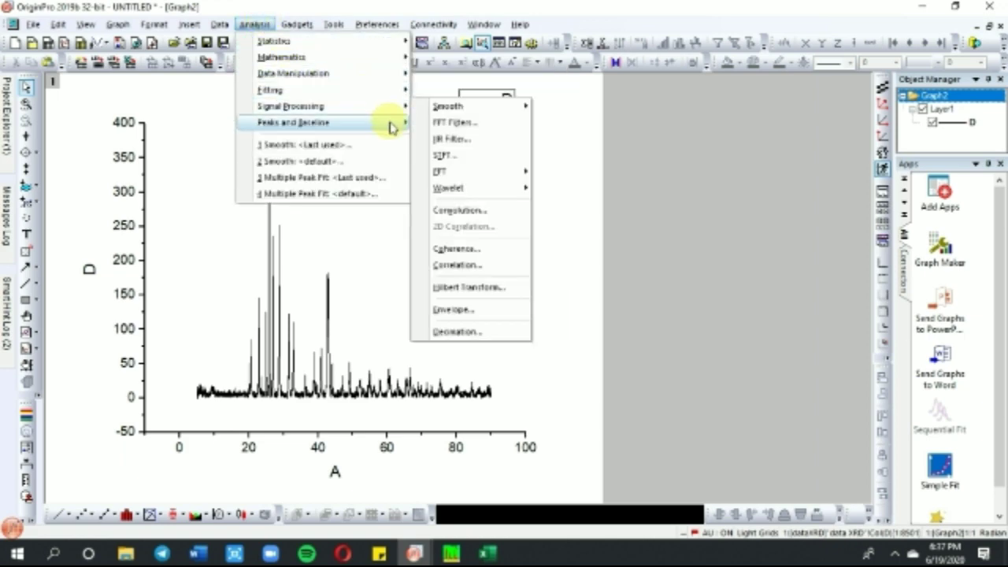
mouse_move(387, 126)
mouse_move(475, 131)
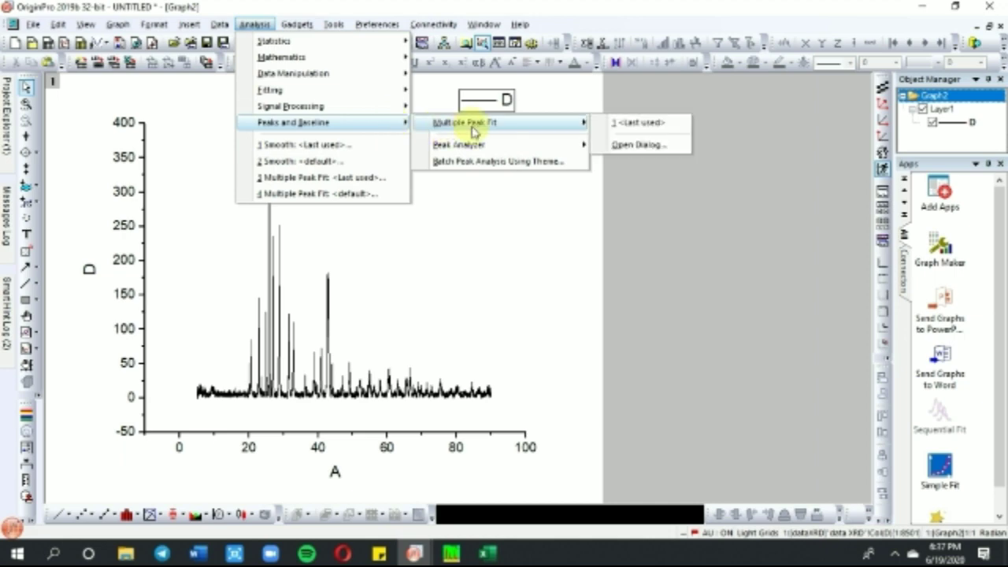
left_click(623, 145)
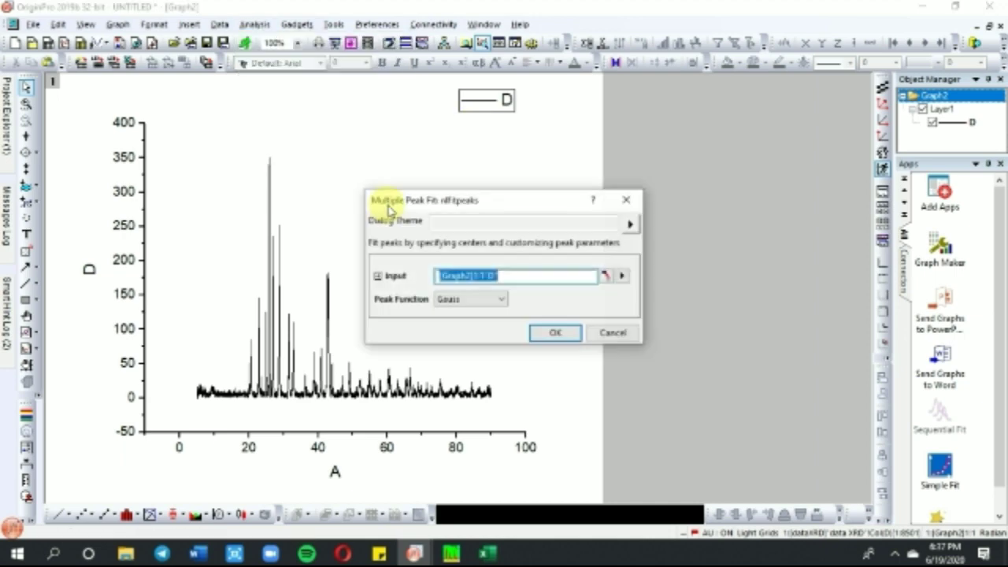
left_click(542, 335)
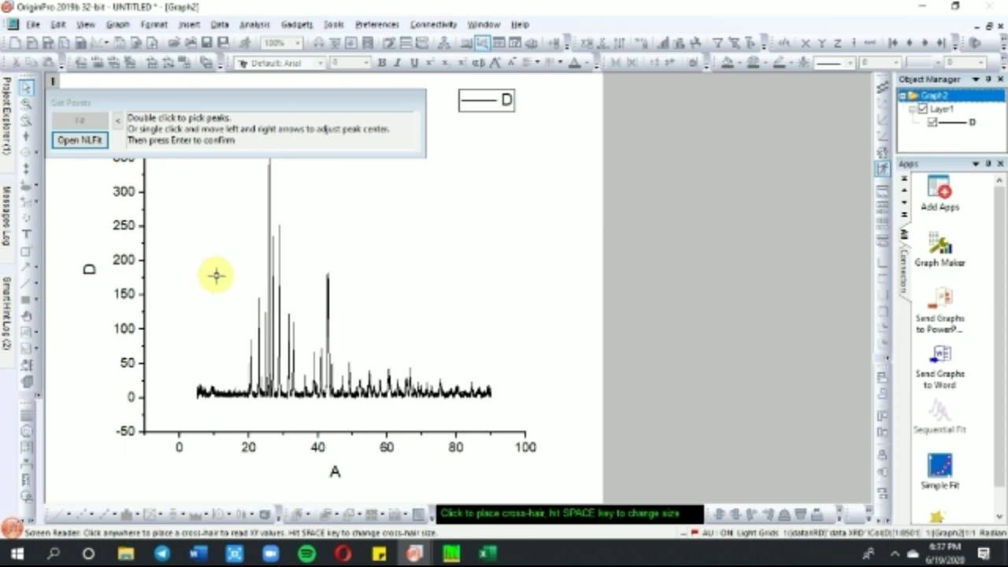
double_click(249, 350)
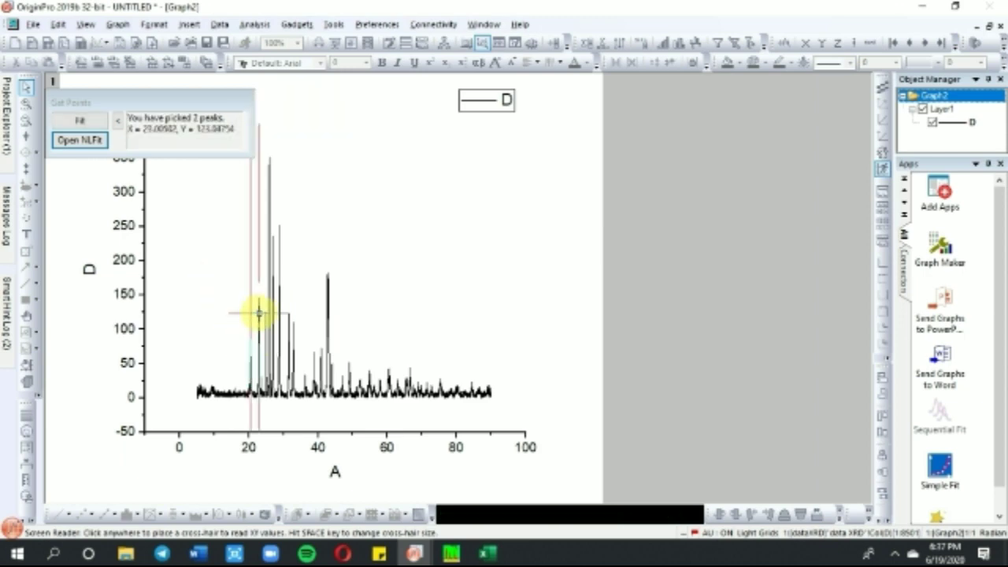
double_click(259, 313)
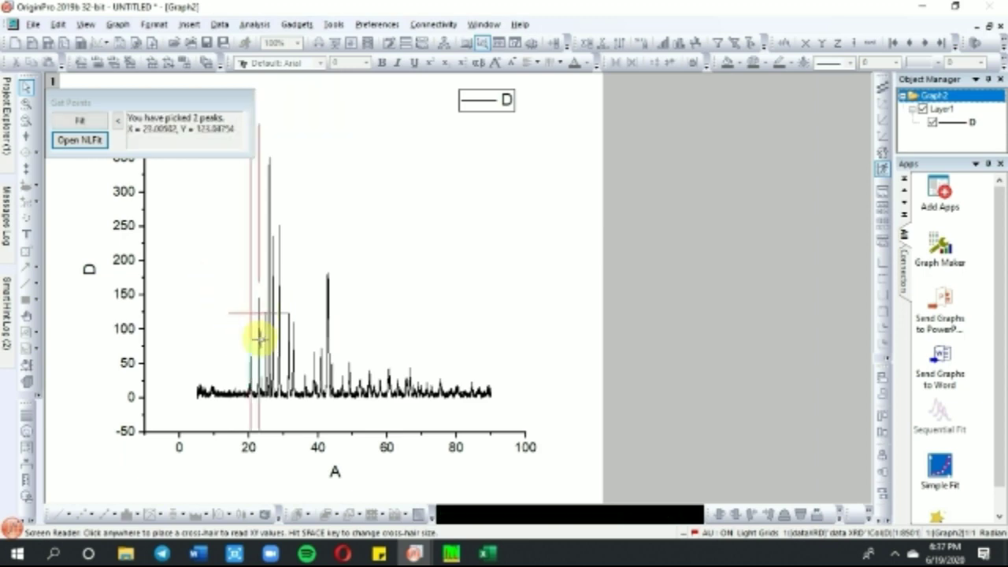
double_click(268, 168)
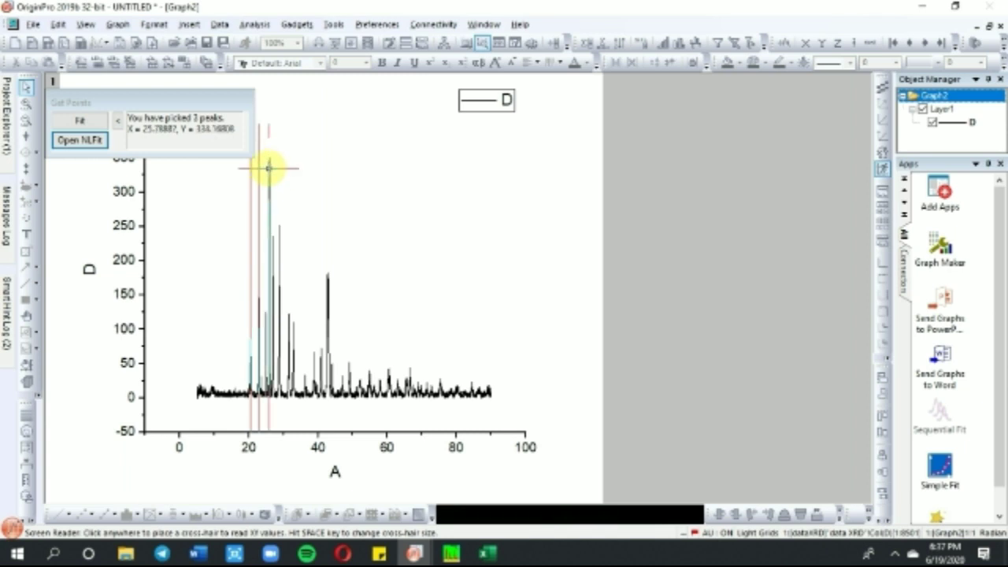
double_click(271, 245)
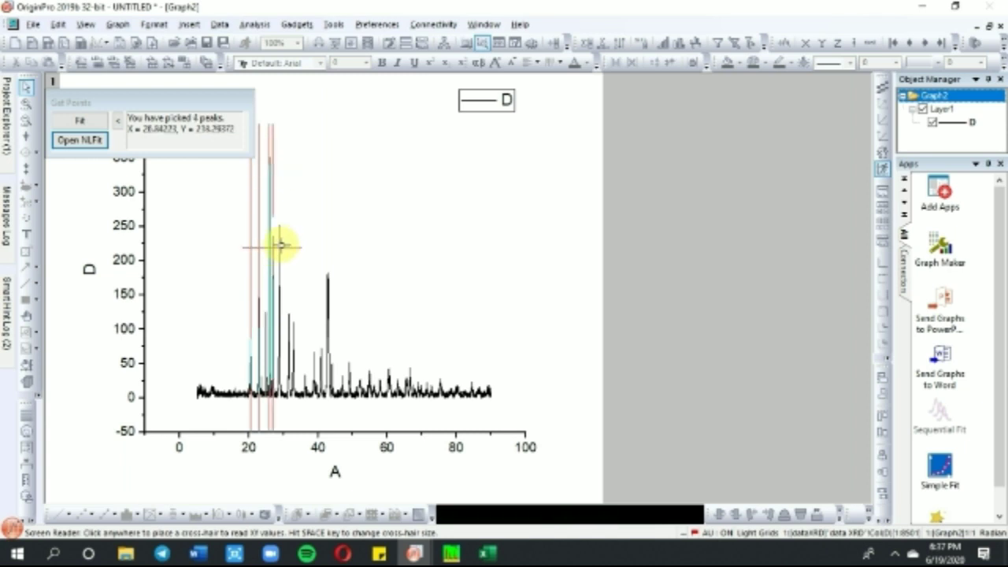
double_click(279, 245)
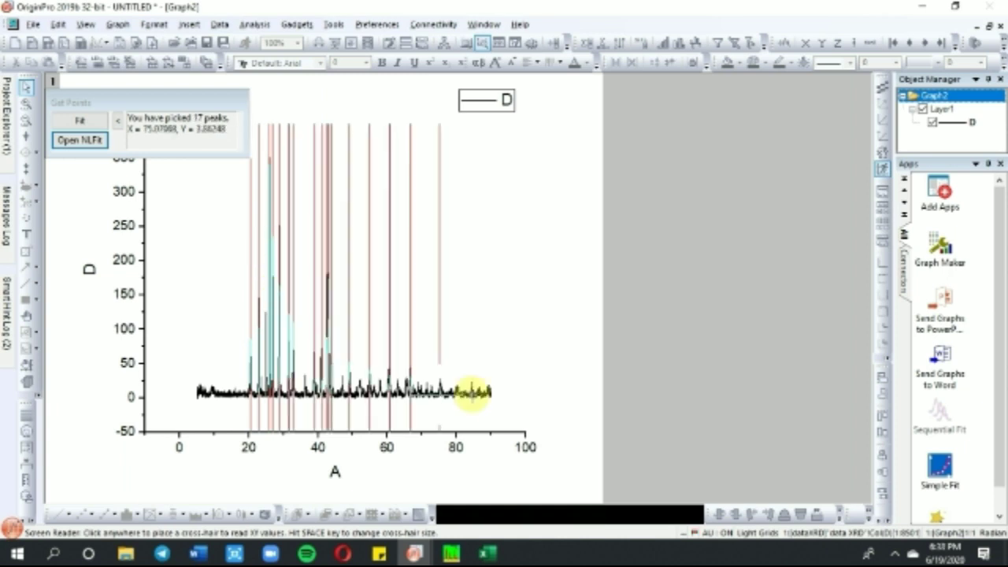
double_click(473, 392)
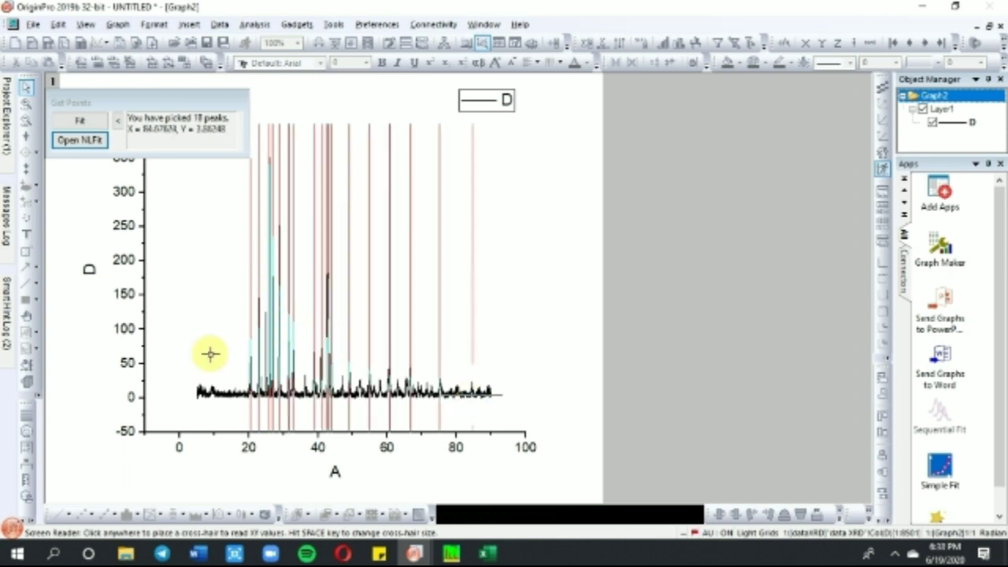
Step: Open NLFit for the peaks picked on curve D, run the Gauss fit until it converges, and check the COD(R^2) value
left_click(89, 145)
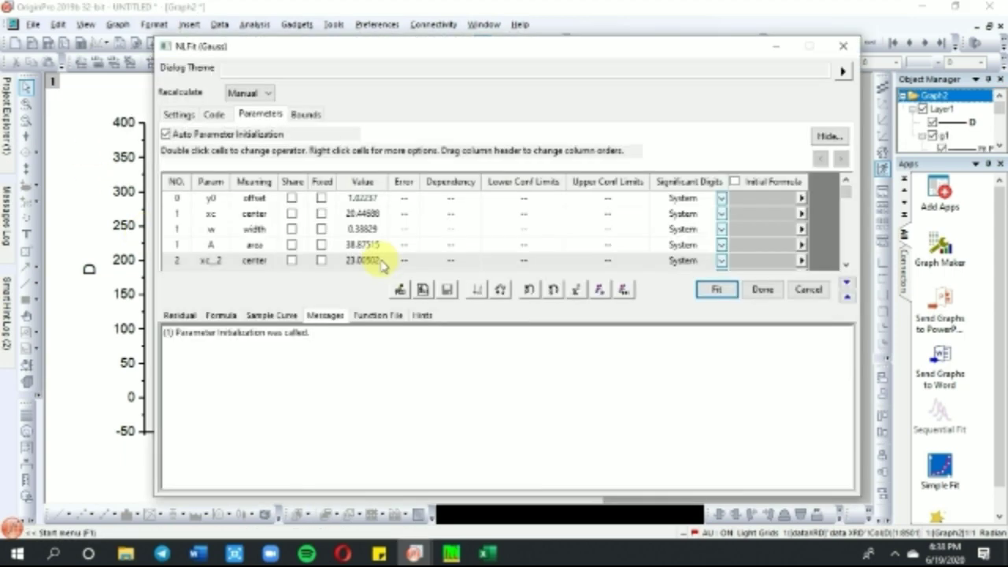
left_click(624, 290)
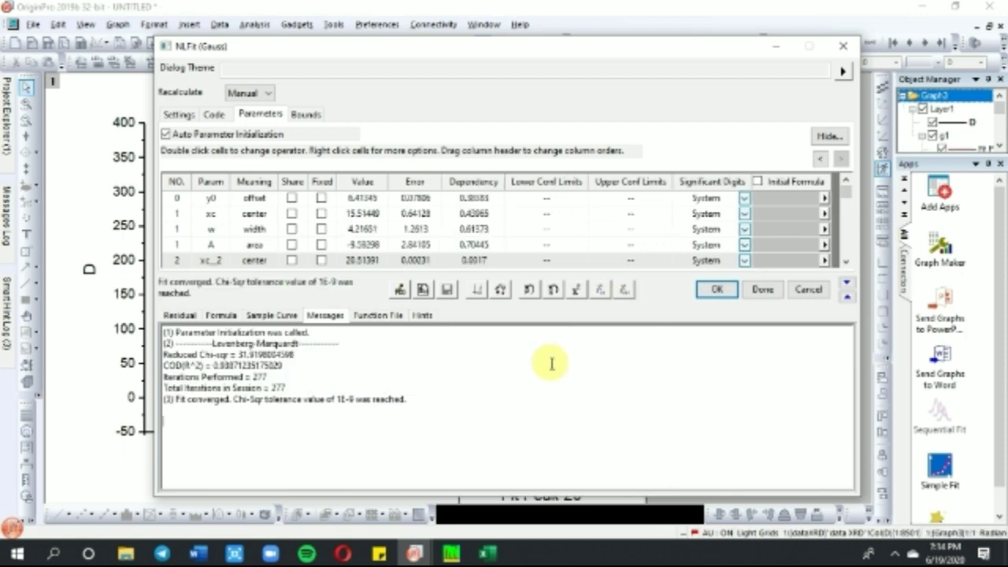
left_click_drag(292, 365, 158, 366)
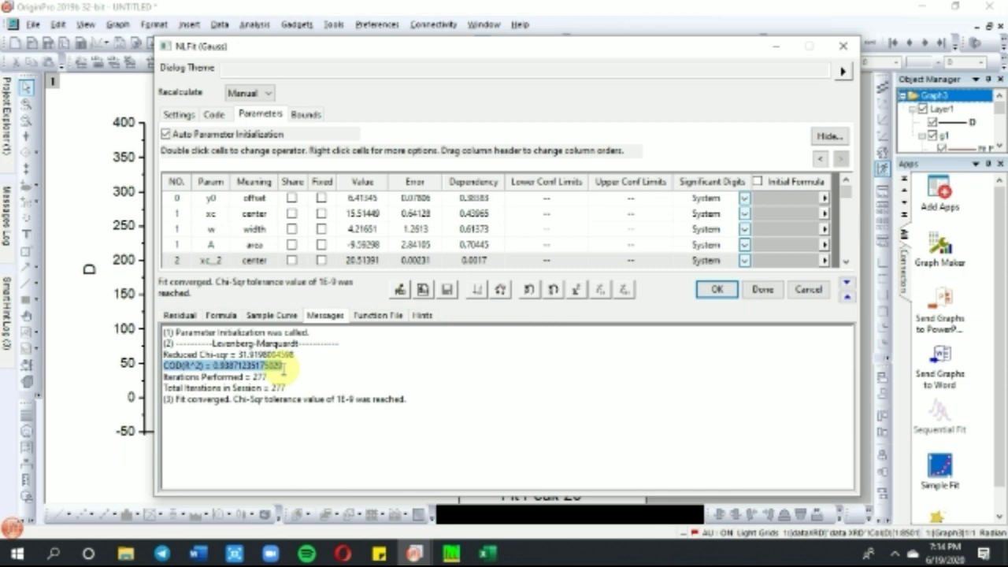
left_click_drag(283, 368, 290, 366)
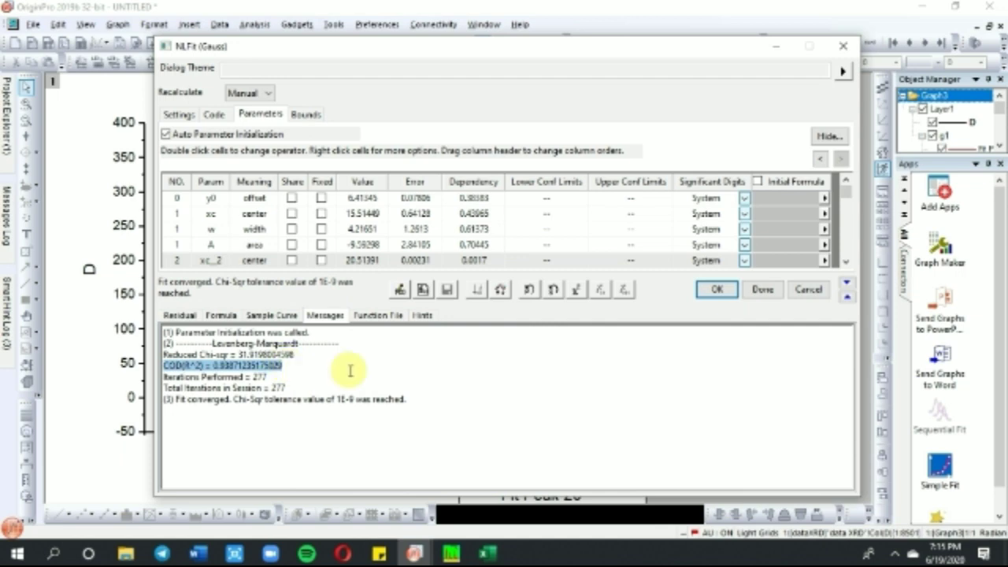
Step: Accept the converged fit, switch to its report sheet, and examine the Summary table of peak centers and FWHM values
left_click(727, 290)
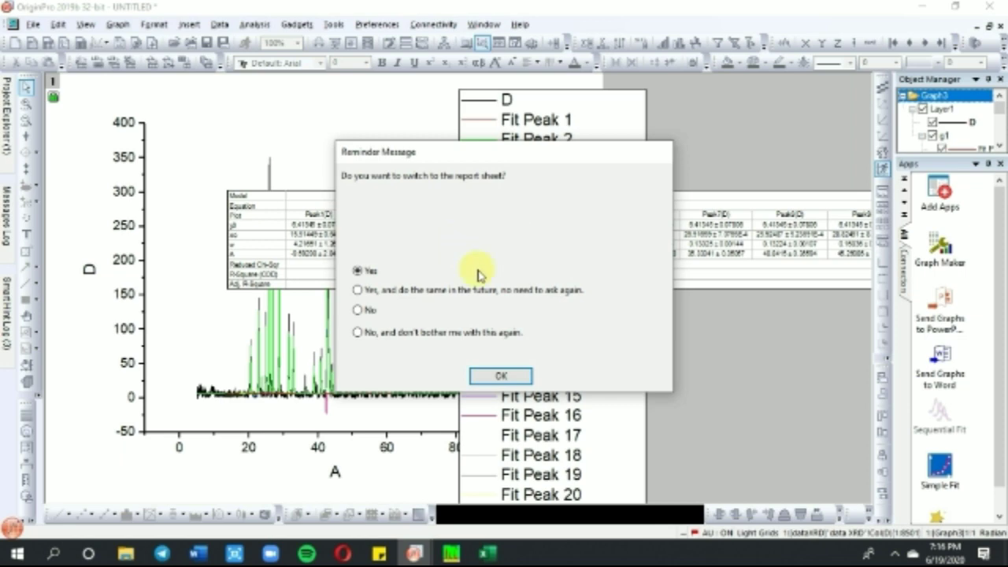
left_click(501, 380)
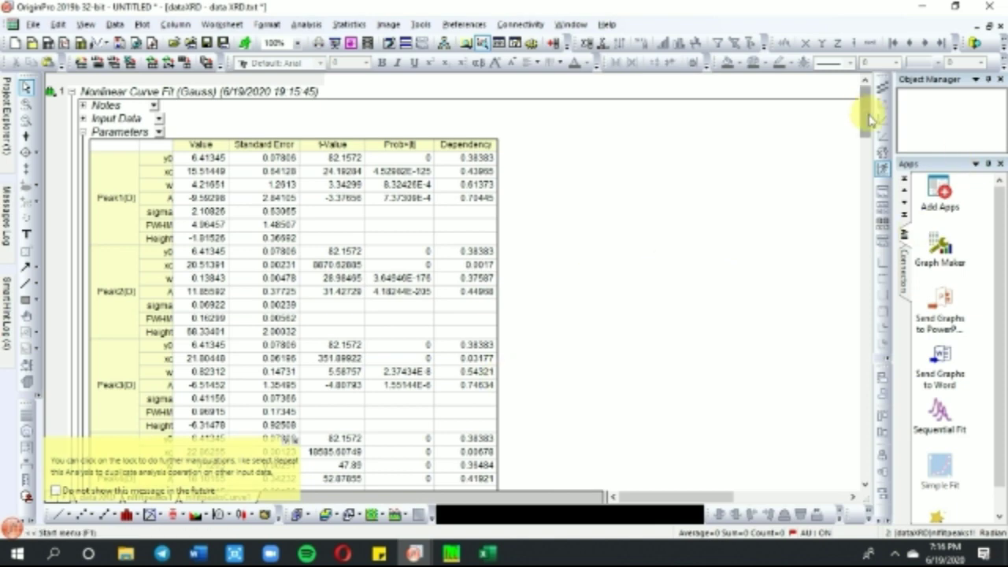
left_click_drag(869, 118, 701, 379)
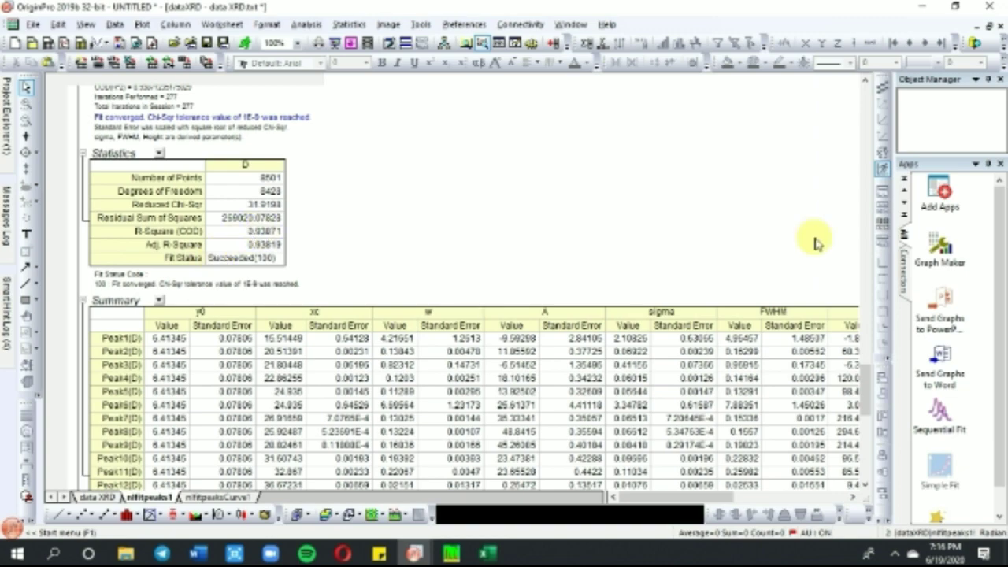
scroll(872, 386, "down", 4)
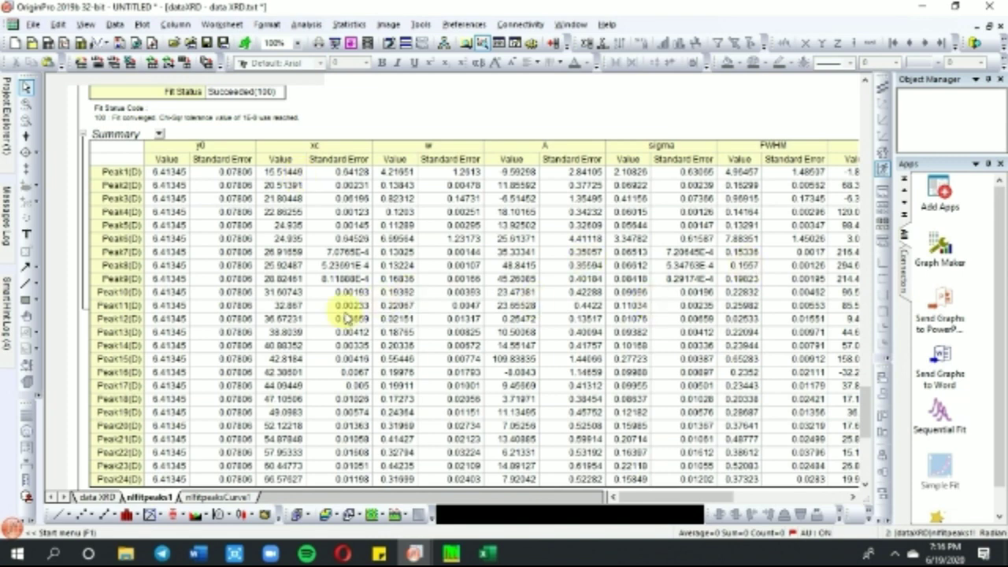
Step: Switch to the blank Excel workbook and enter the headers "2 theta" in C3 and "FWHM" in E3
mouse_move(488, 552)
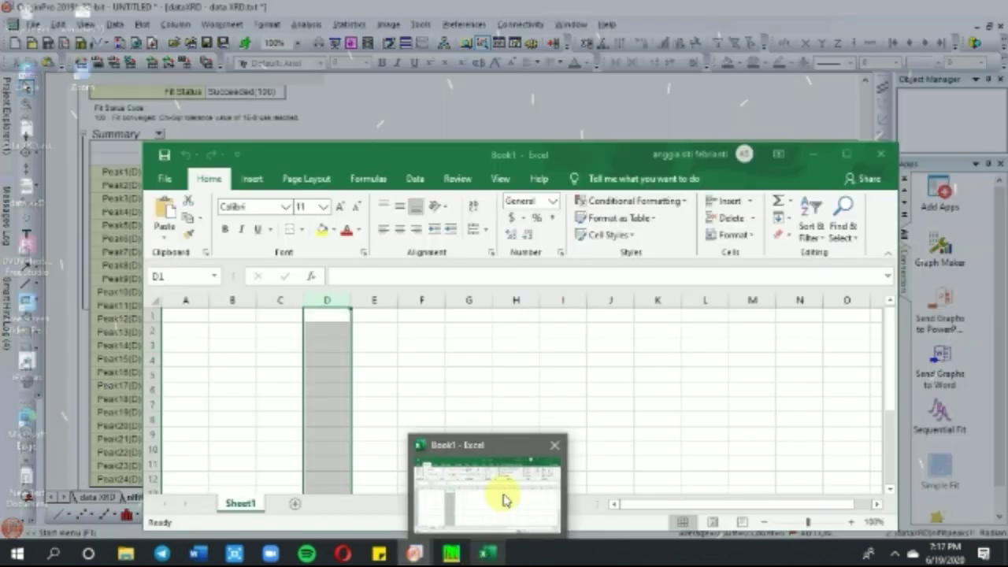
left_click(506, 500)
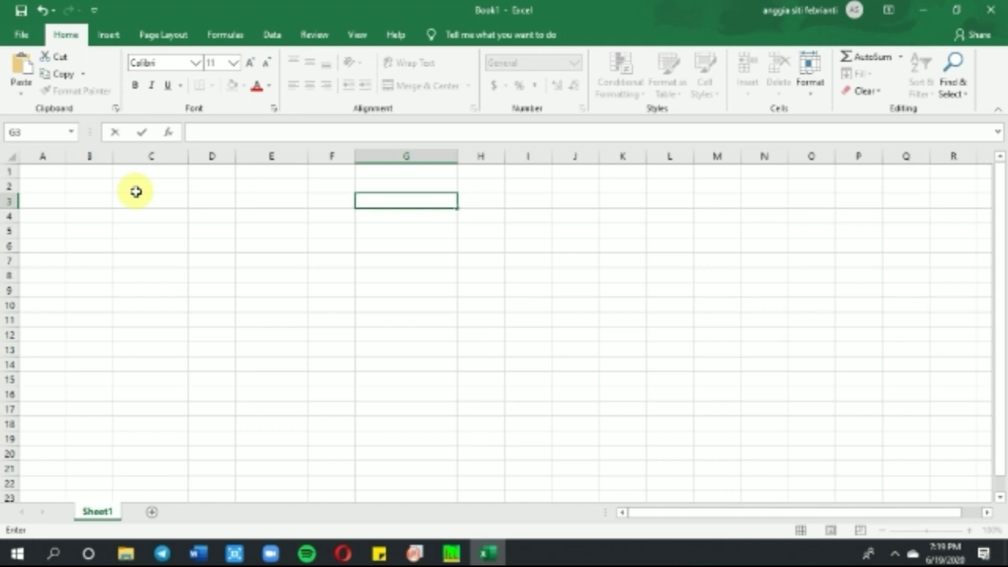
left_click(139, 202)
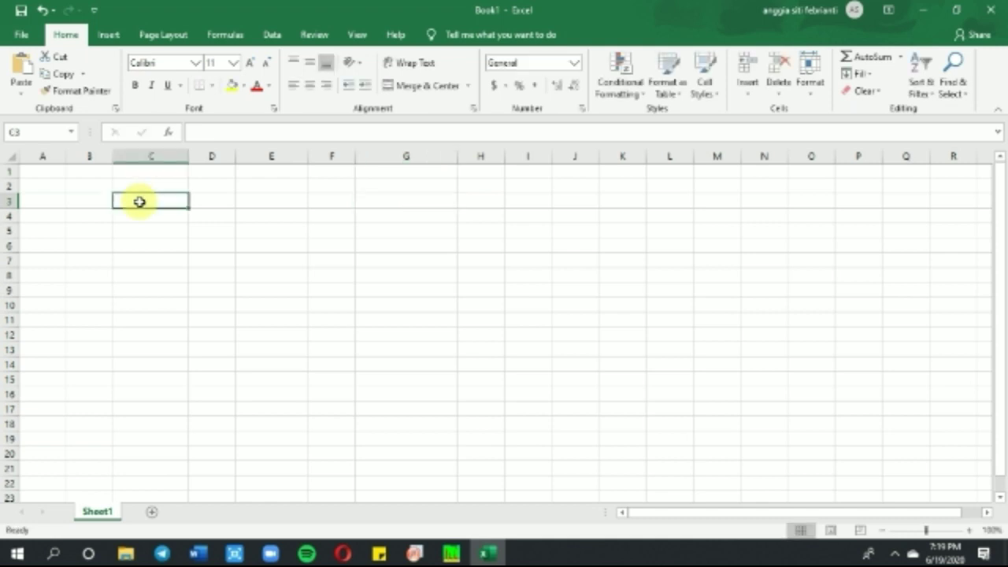
type("2")
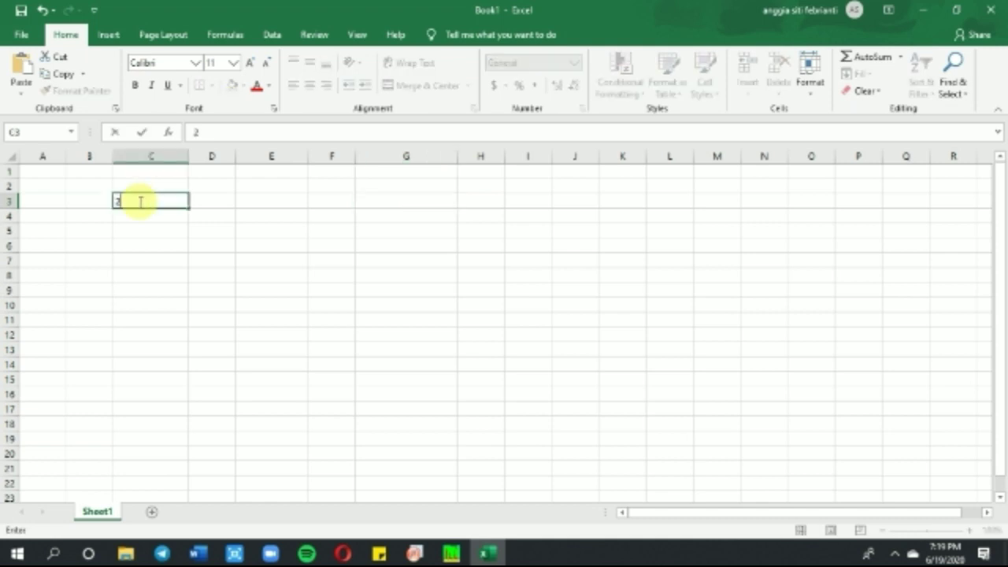
type(" theta")
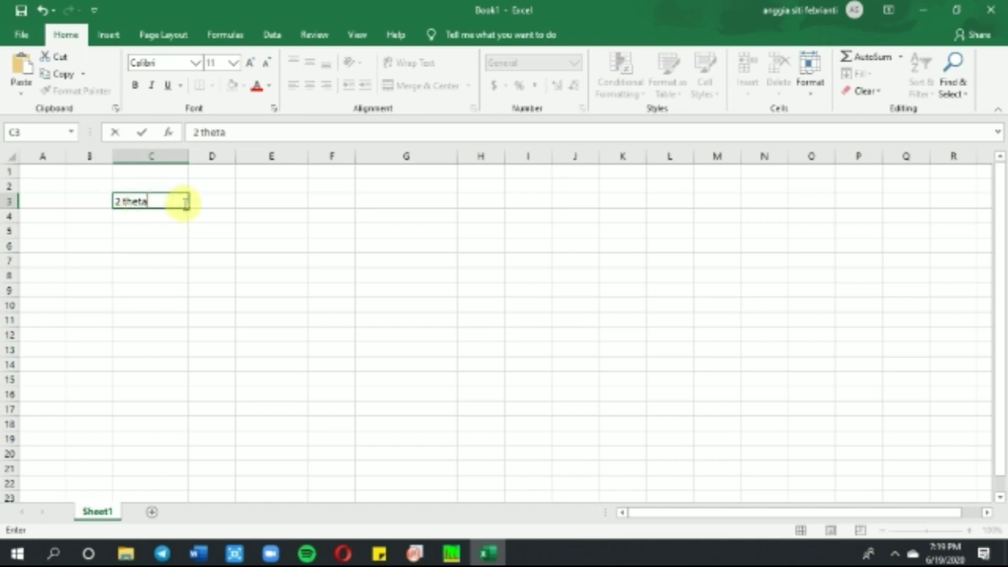
left_click(255, 202)
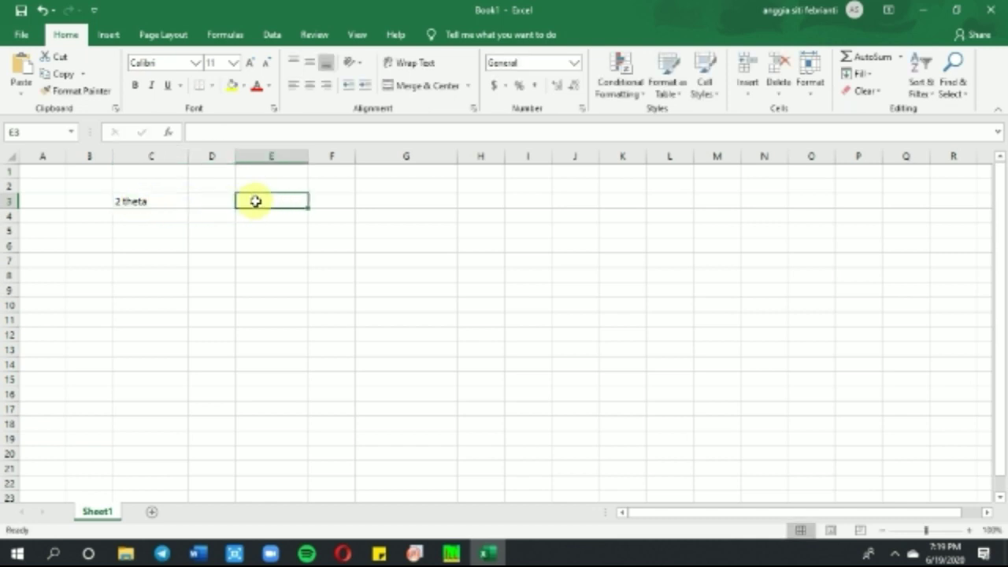
type("FWHM")
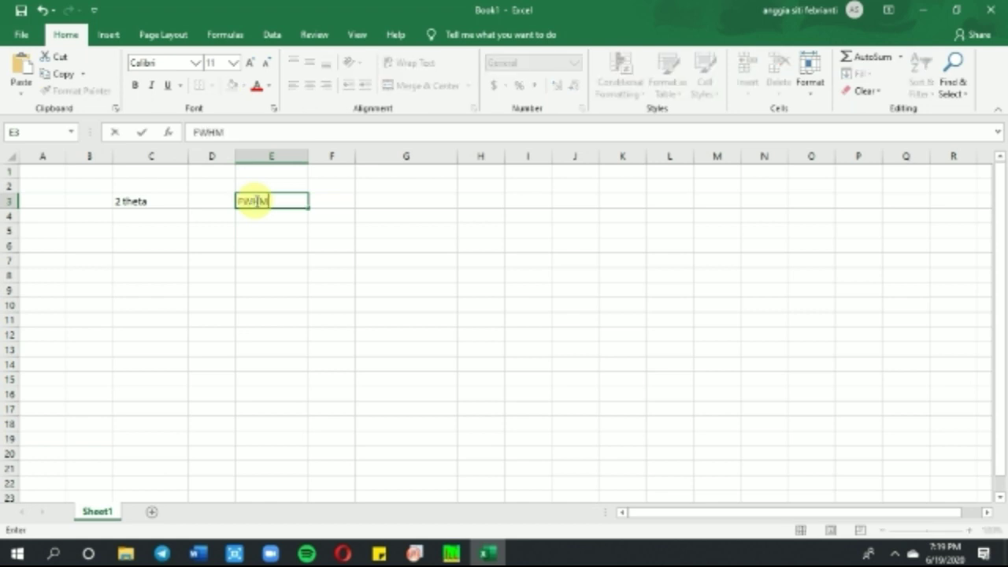
Step: Enter the header "Ukuran kristal (nm)" in cell G3
left_click(419, 199)
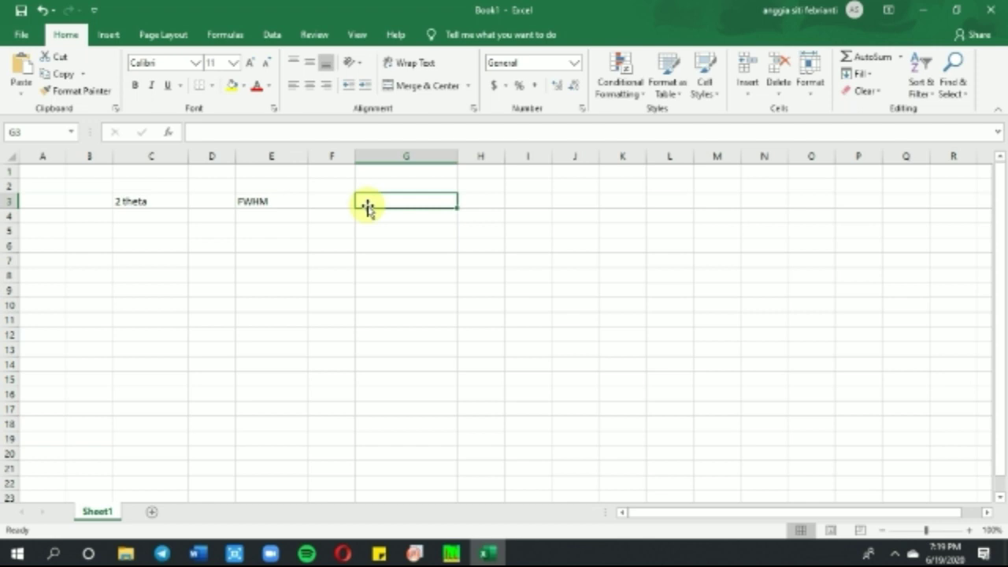
type("Ukuran")
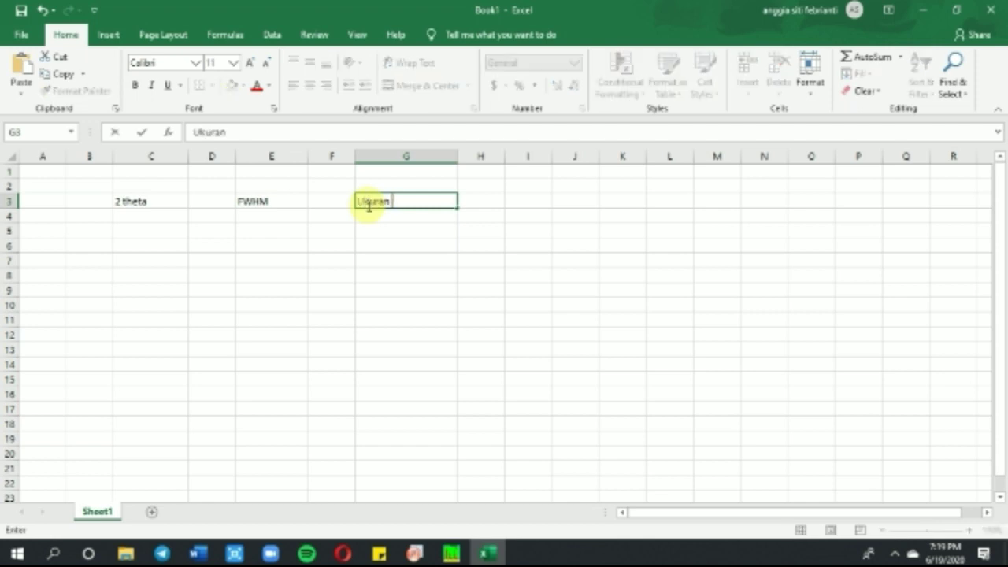
type(" krista")
type("l")
key("BackSpace")
type("l ")
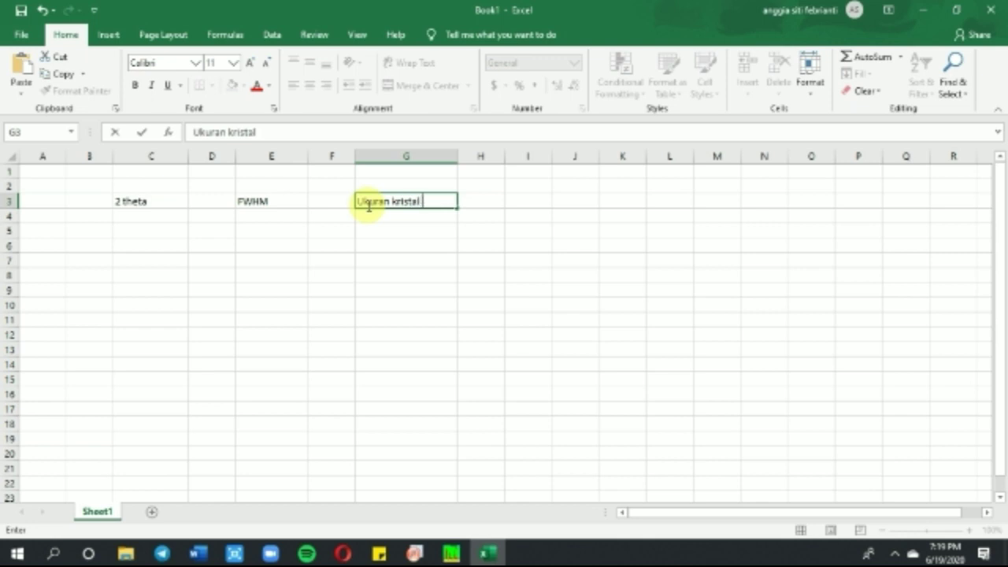
type("9")
key("BackSpace")
type("(nm)")
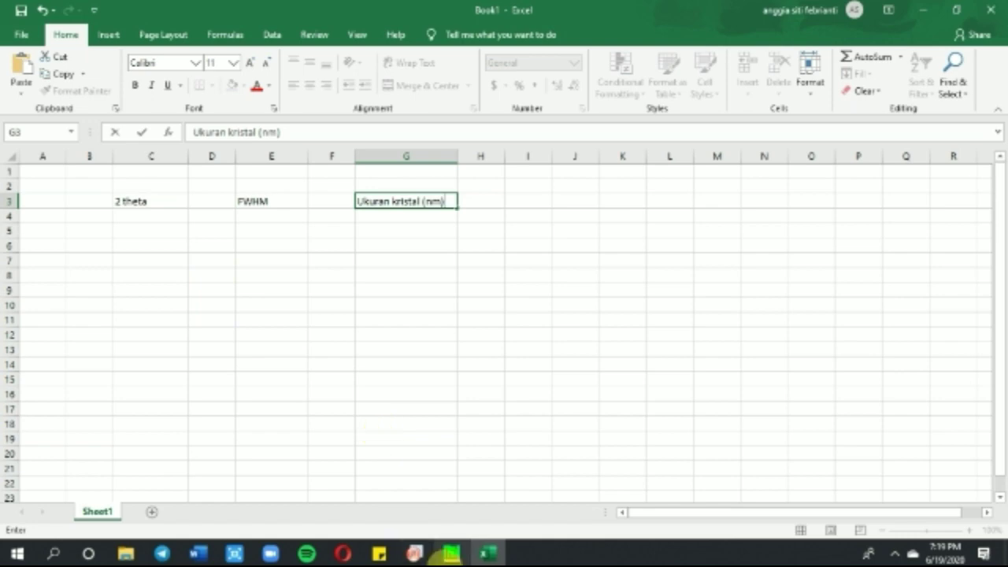
Step: Copy the xc values of all 24 peaks from the OriginPro Summary table into Excel's 2 theta column, starting at C4
left_click(417, 554)
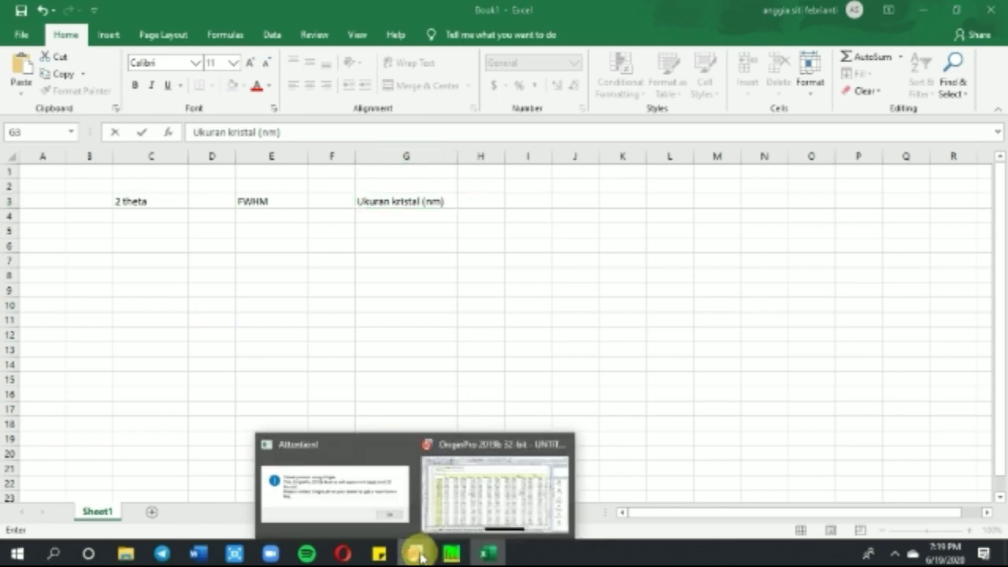
left_click(469, 512)
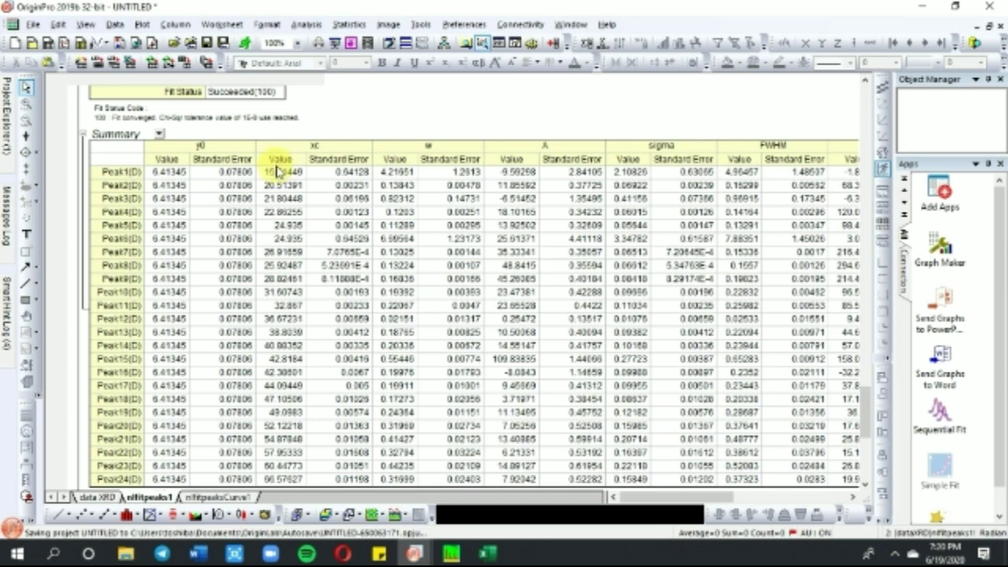
left_click(277, 170)
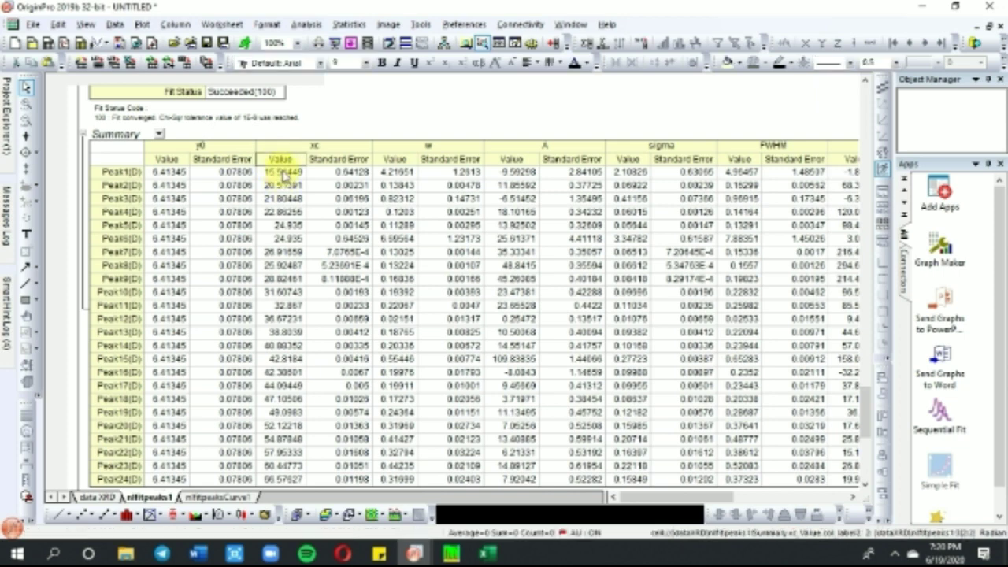
left_click_drag(284, 174, 282, 495)
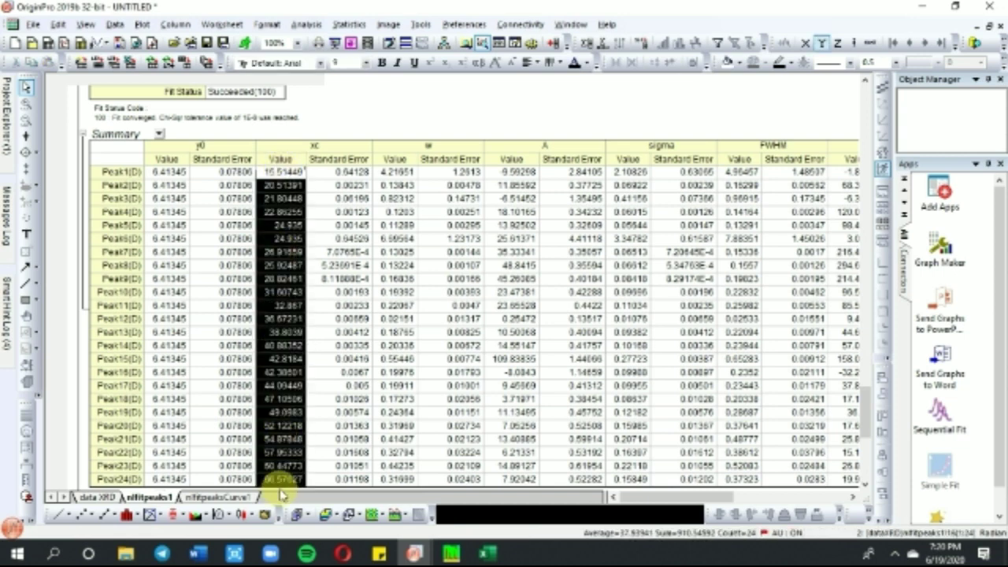
left_click(488, 554)
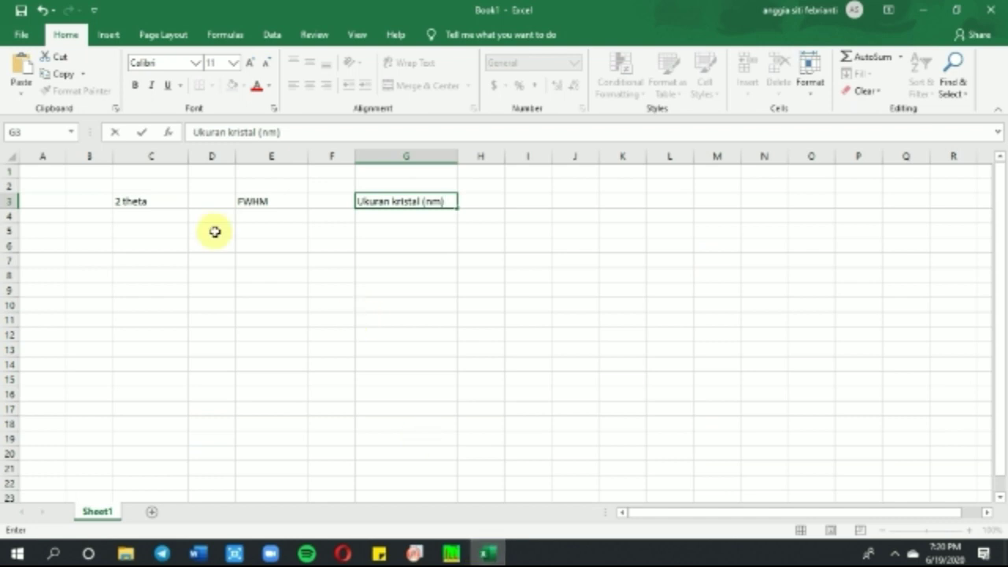
left_click(144, 214)
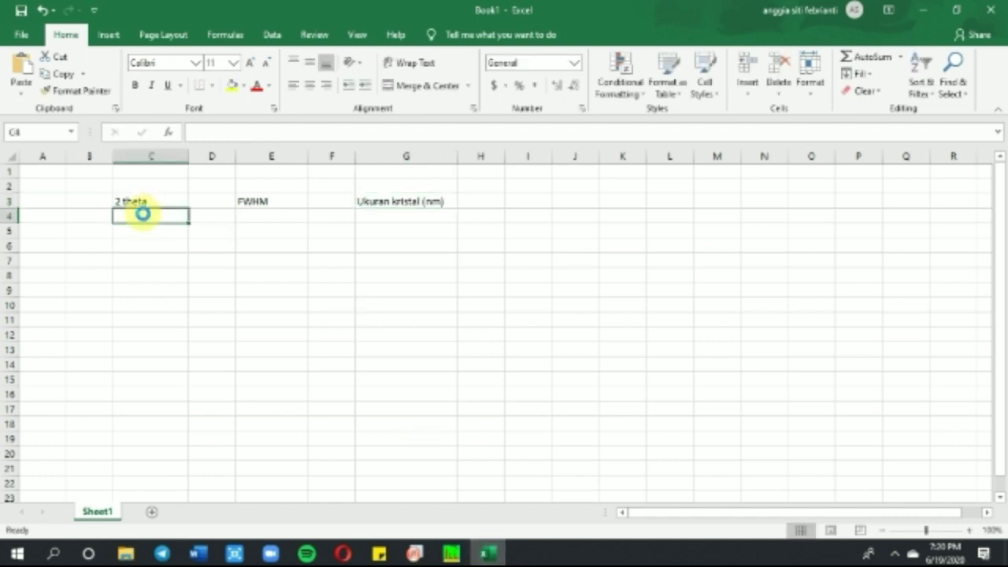
key("ctrl+v")
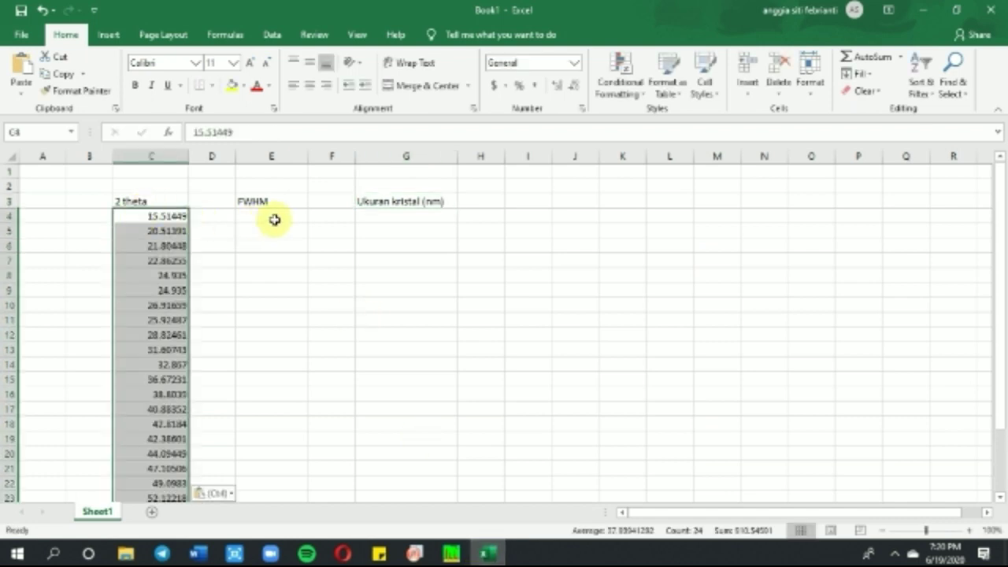
Step: Copy the FWHM values of all 24 peaks from the OriginPro Summary table into Excel's FWHM column, starting at E4
left_click(272, 216)
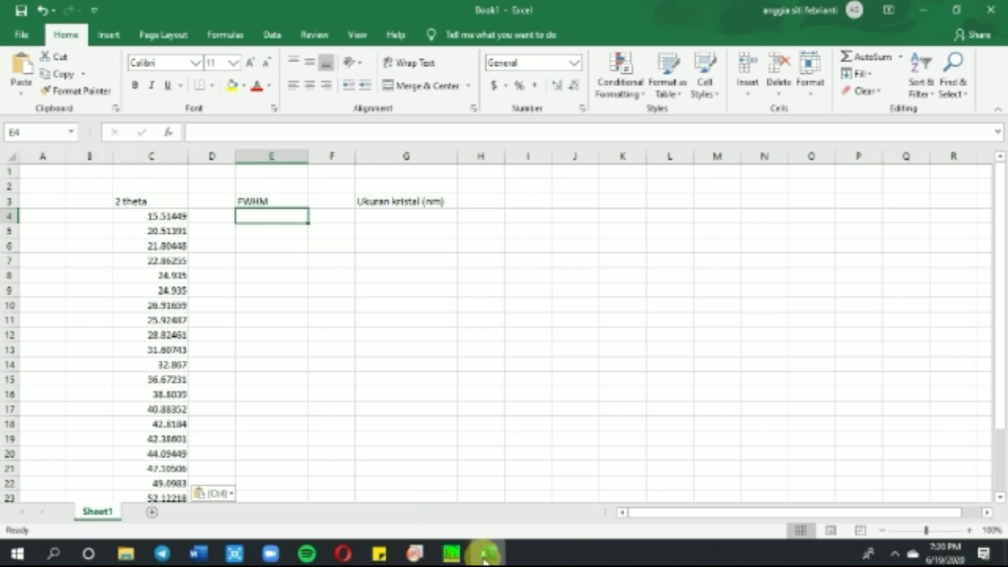
mouse_move(473, 550)
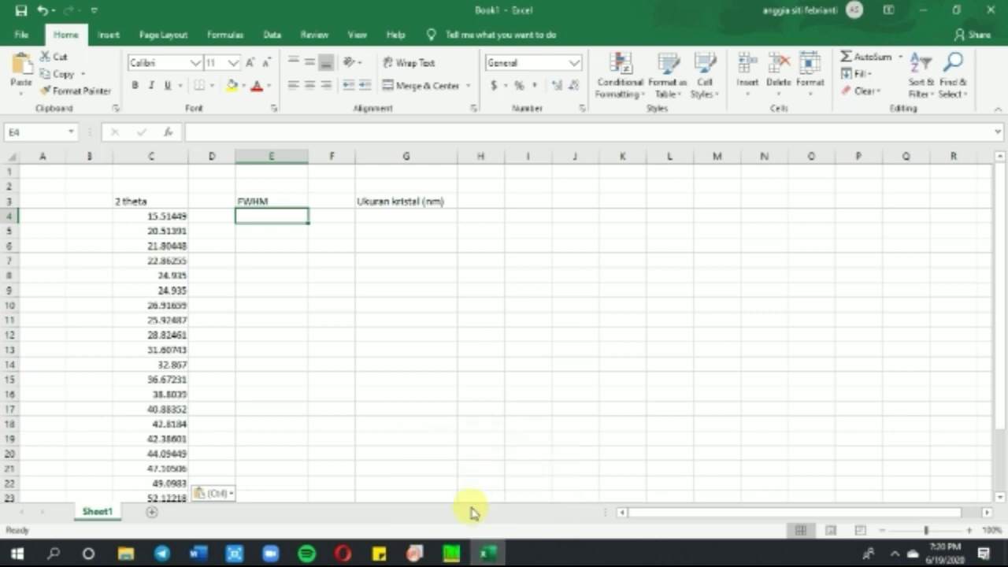
mouse_move(431, 539)
left_click(496, 498)
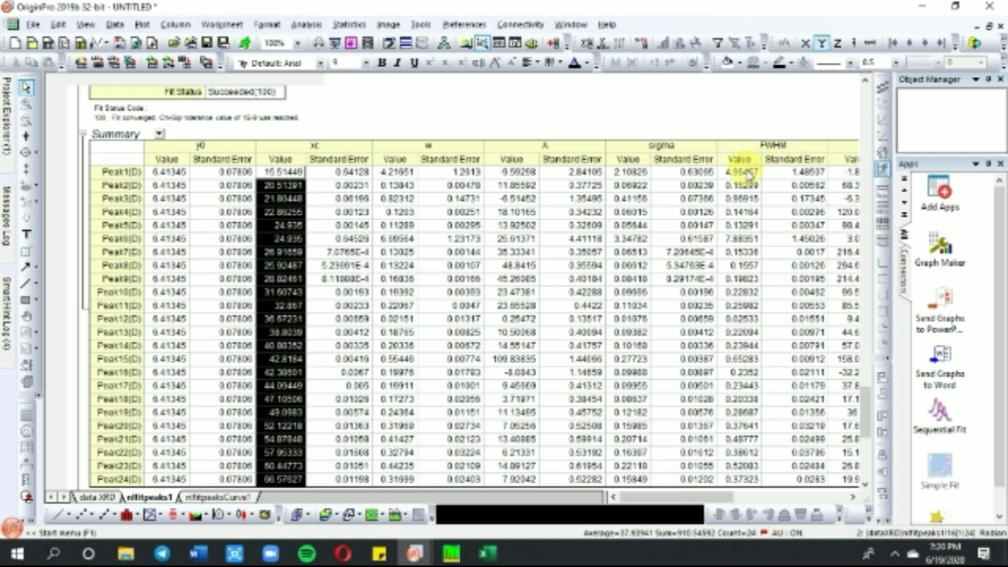
left_click_drag(748, 172, 754, 494)
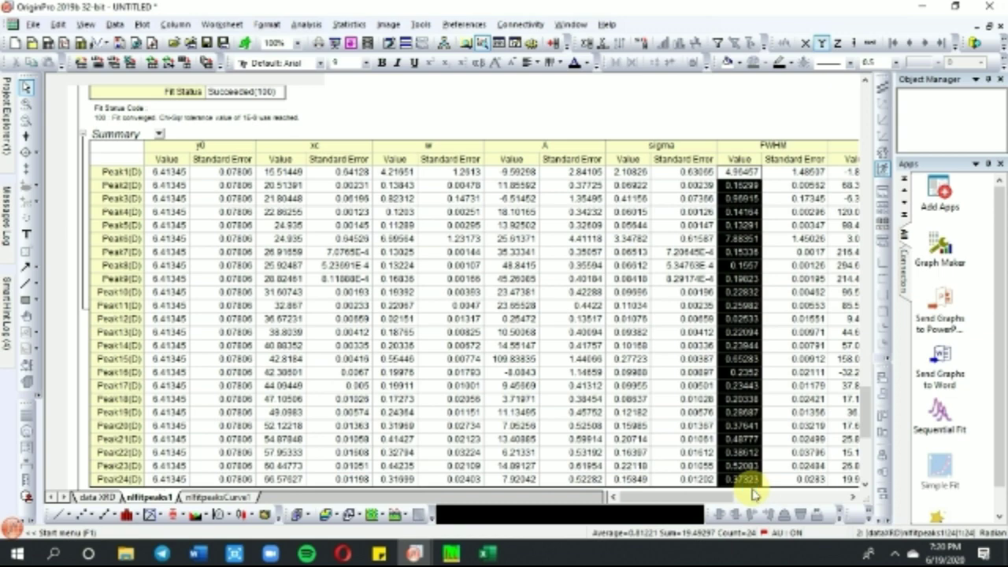
left_click(487, 554)
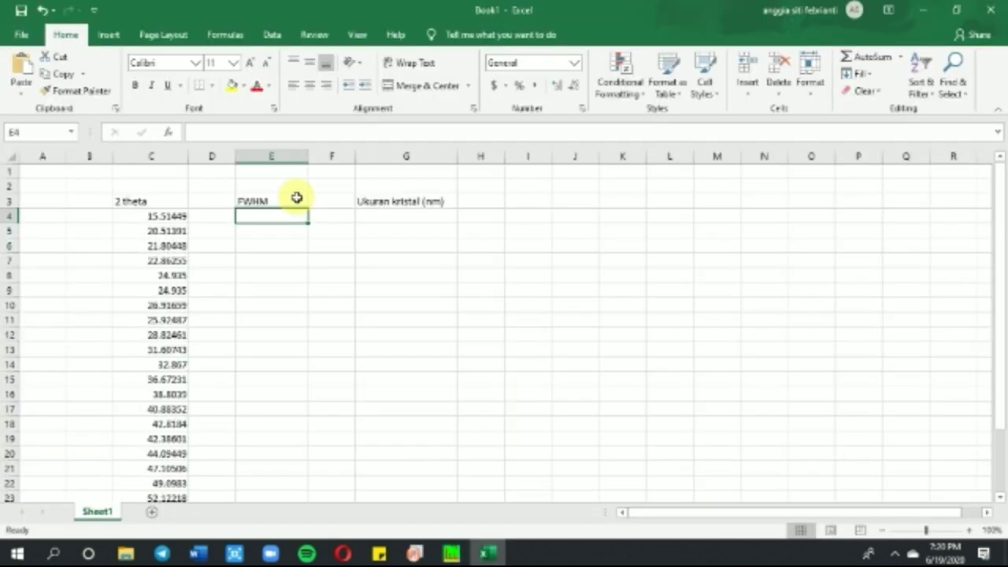
type("4.96457 0.16299 0.96915 0.14164 0.13291 7.88351 0.15336 0.1557 0.19823 0.22832 0.25982 0.02533 0.22094 0.23944 0.65283 0.2352 0.23443 0.20338 0.28687 0.37641 0.48777 0.38612 0.52083 0.37323")
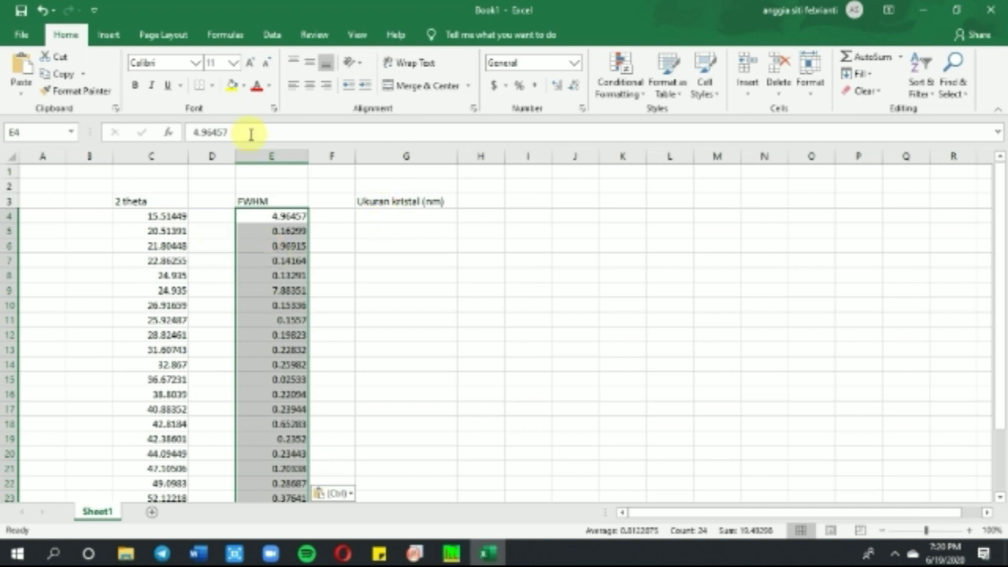
Step: Open cell G4 for a formula and consult the Scherrer equation and its constants in the Word document, returning to Excel
left_click(394, 218)
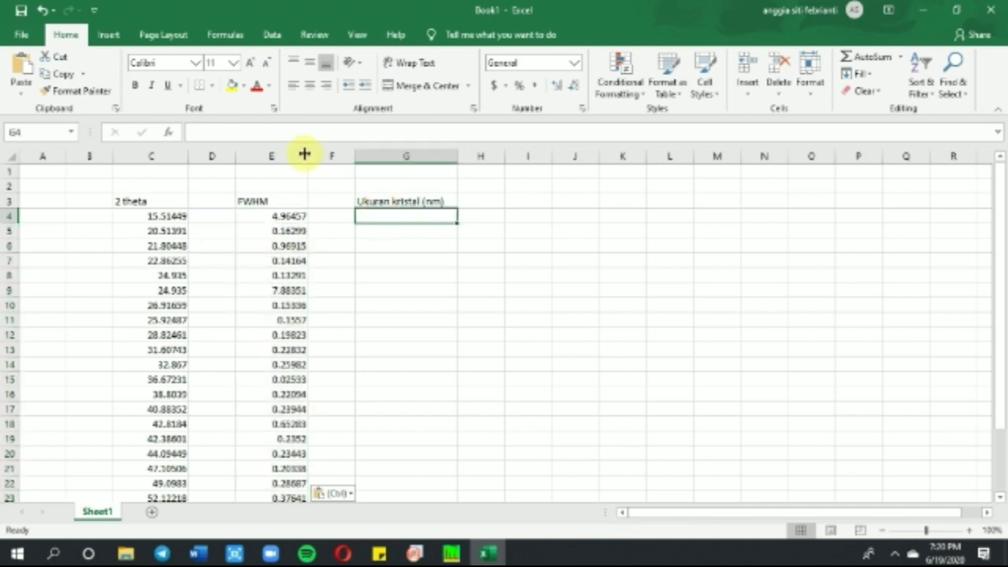
left_click(256, 135)
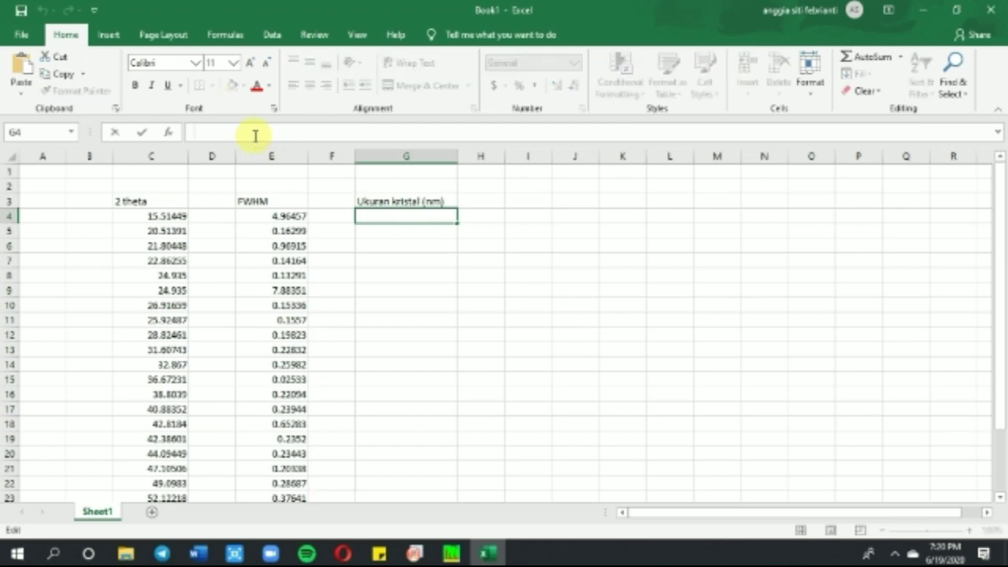
left_click(206, 560)
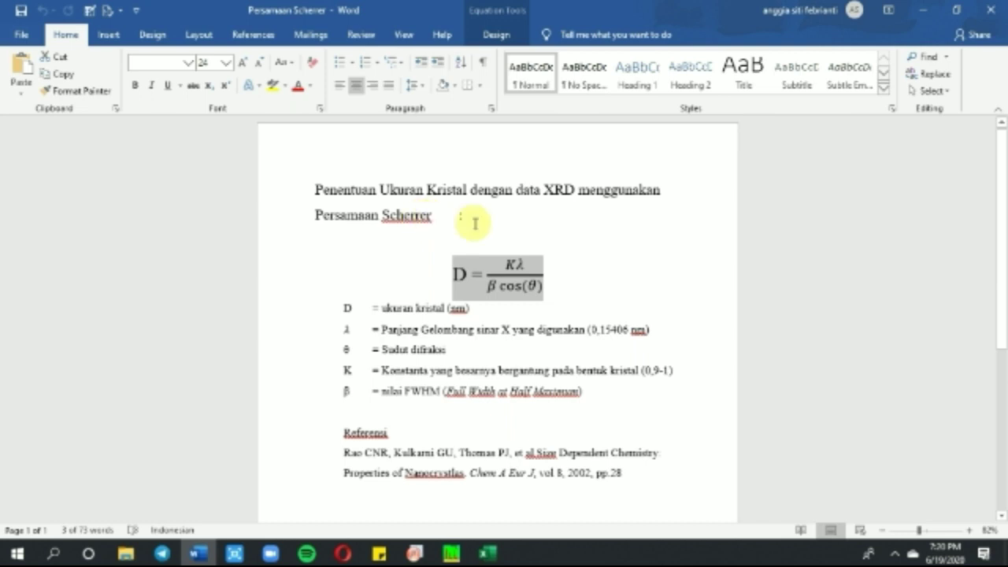
mouse_move(489, 554)
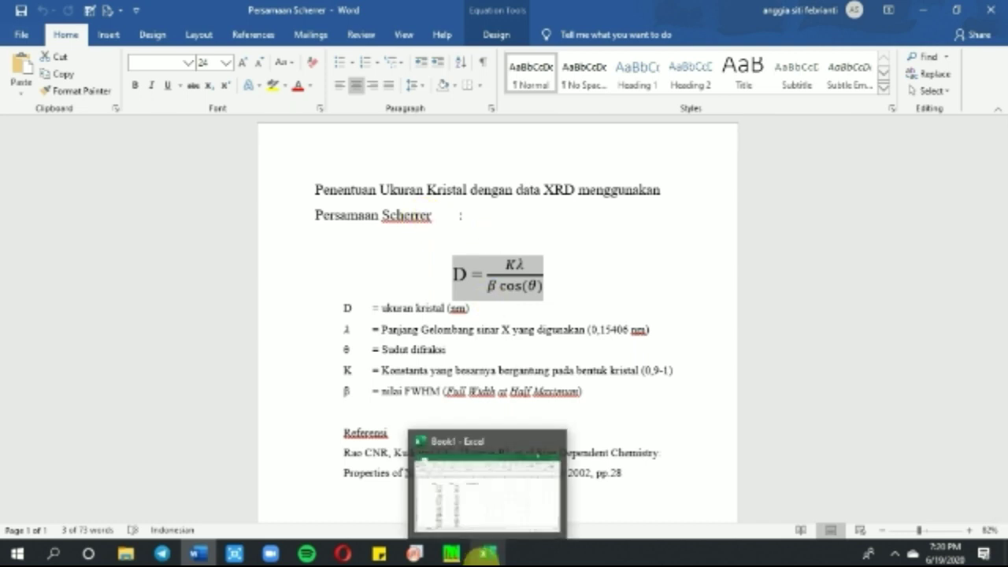
left_click(494, 522)
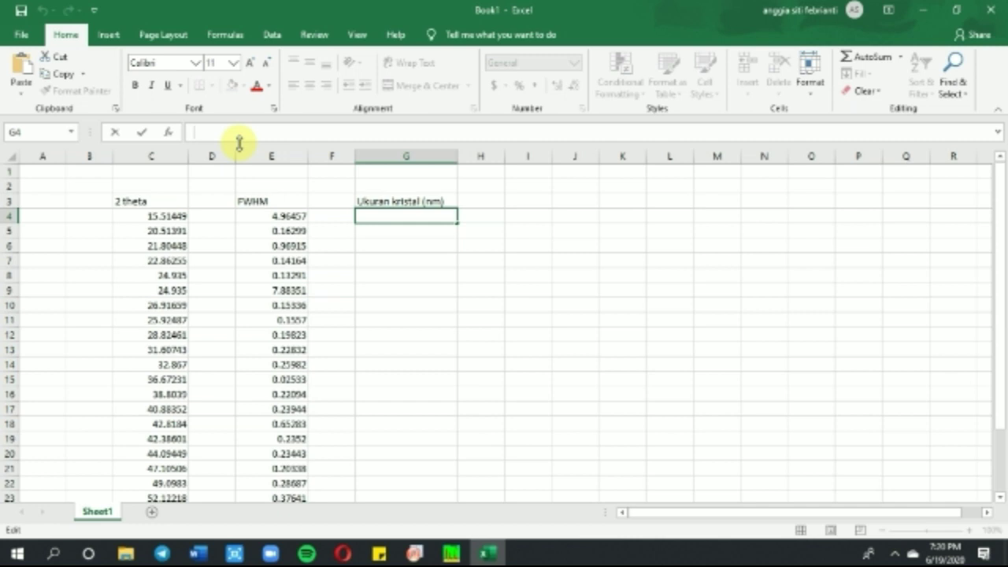
left_click(200, 551)
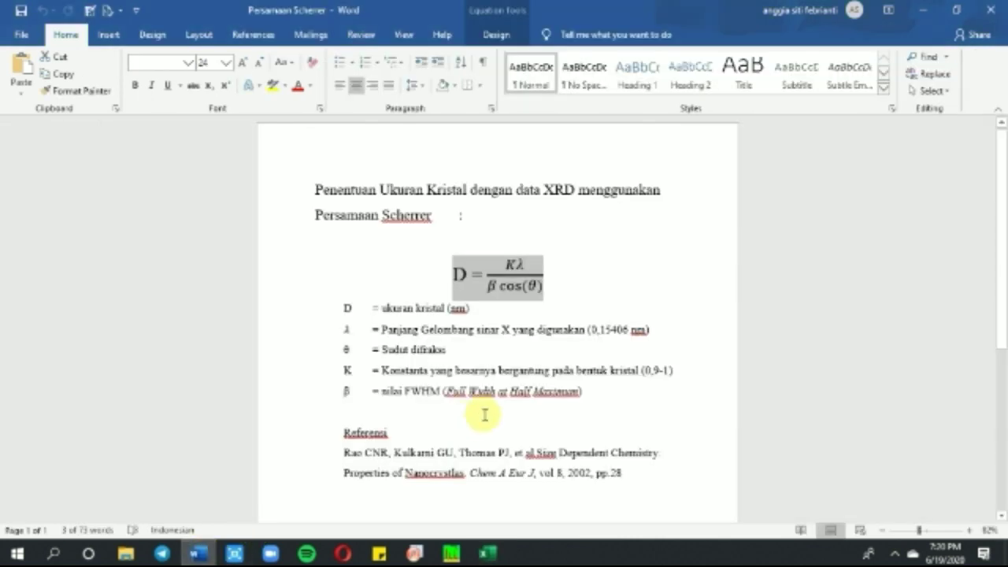
left_click(593, 330)
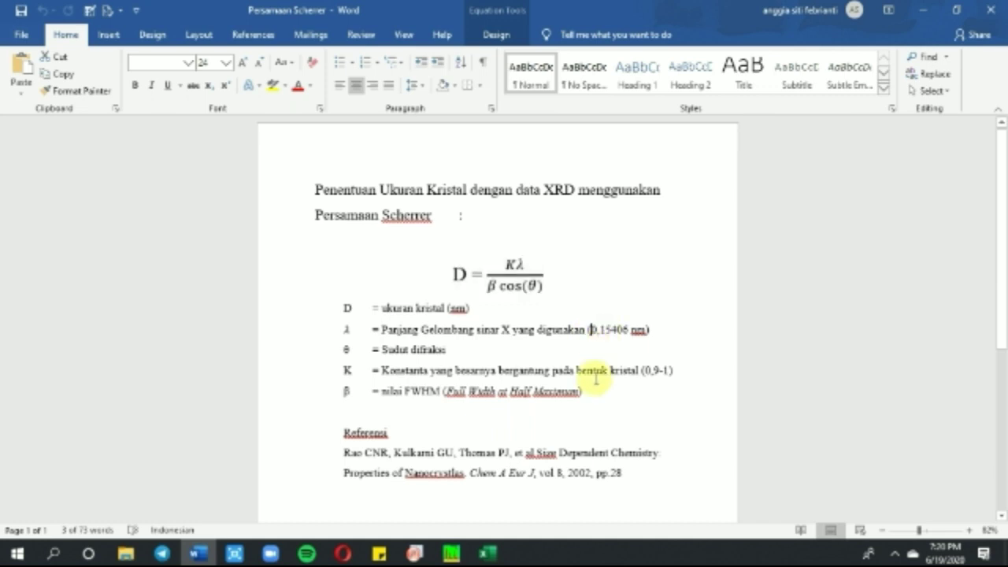
left_click(487, 553)
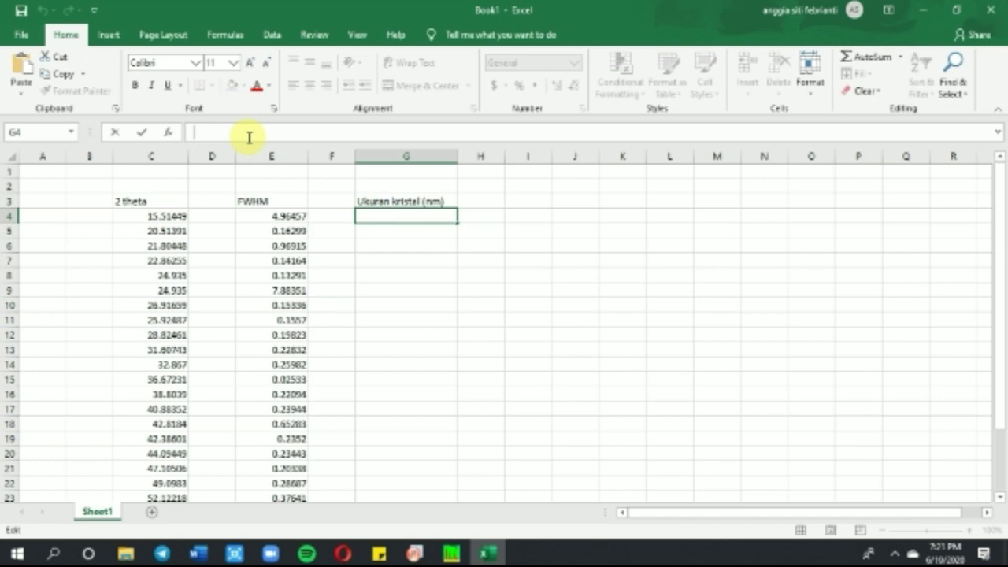
Step: Start the Scherrer formula in G4 as =(0.9*0,15406)/RADIANS(E4), dividing by the first FWHM value converted to radians
type("=")
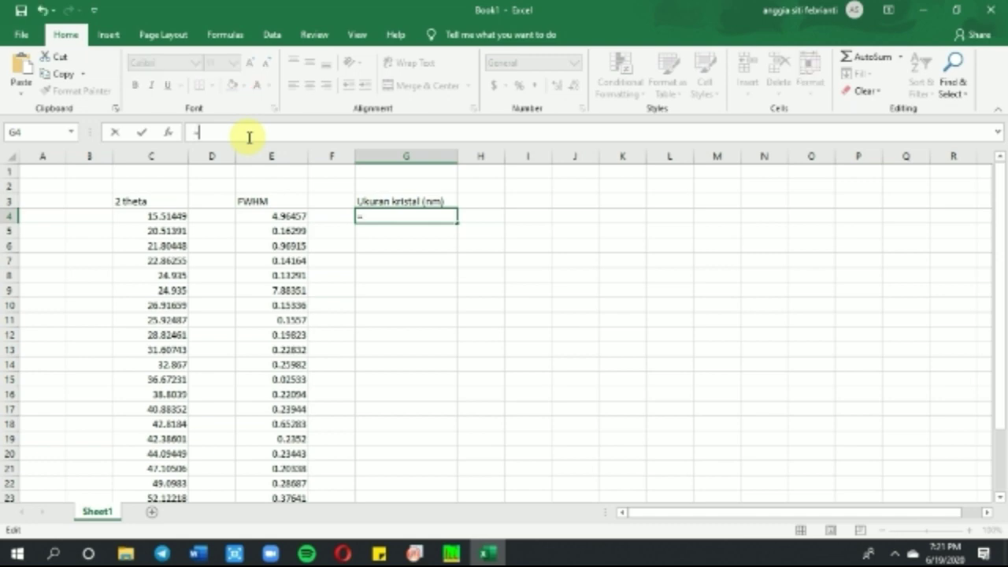
type("0.9*")
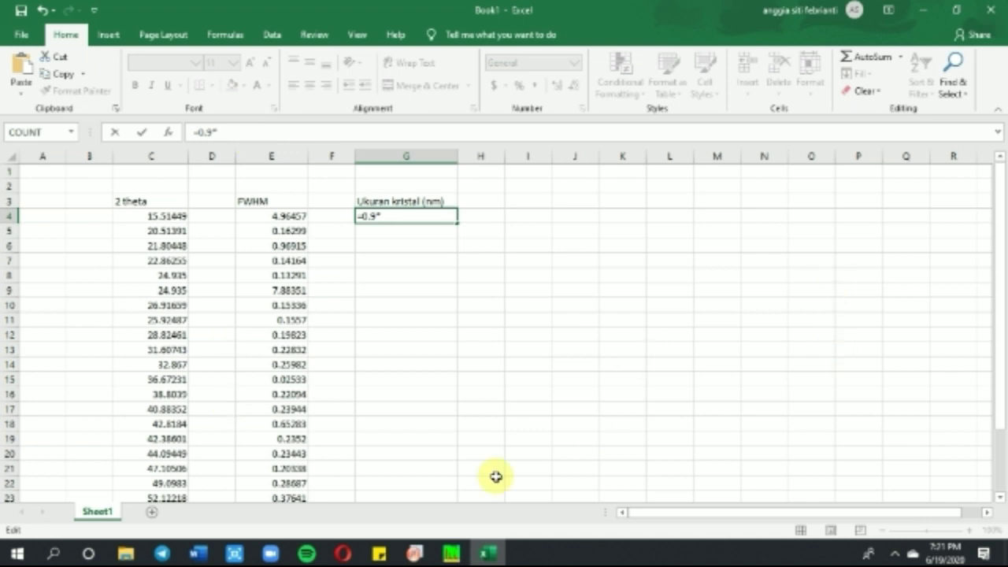
left_click(197, 554)
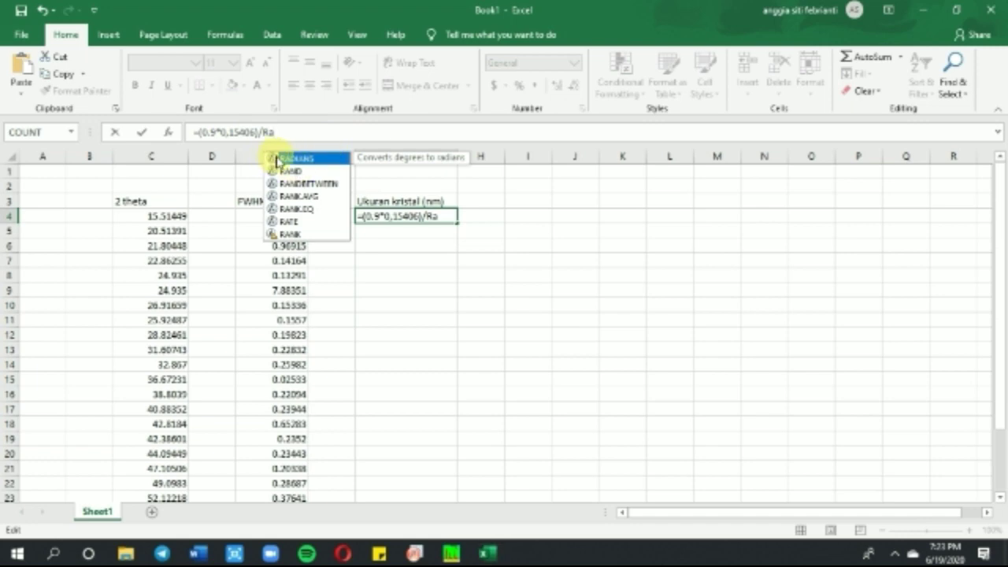
double_click(277, 160)
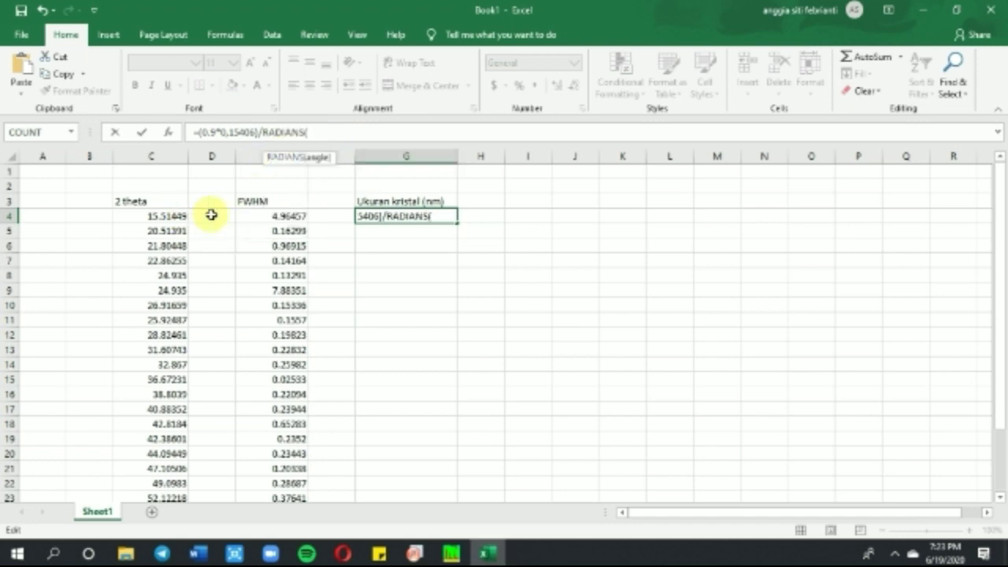
left_click(276, 221)
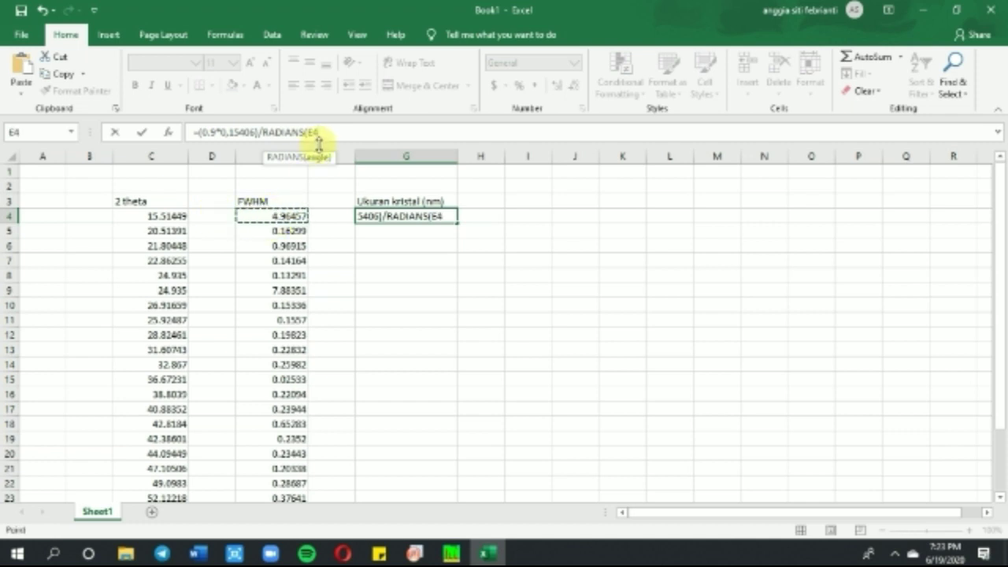
type(")")
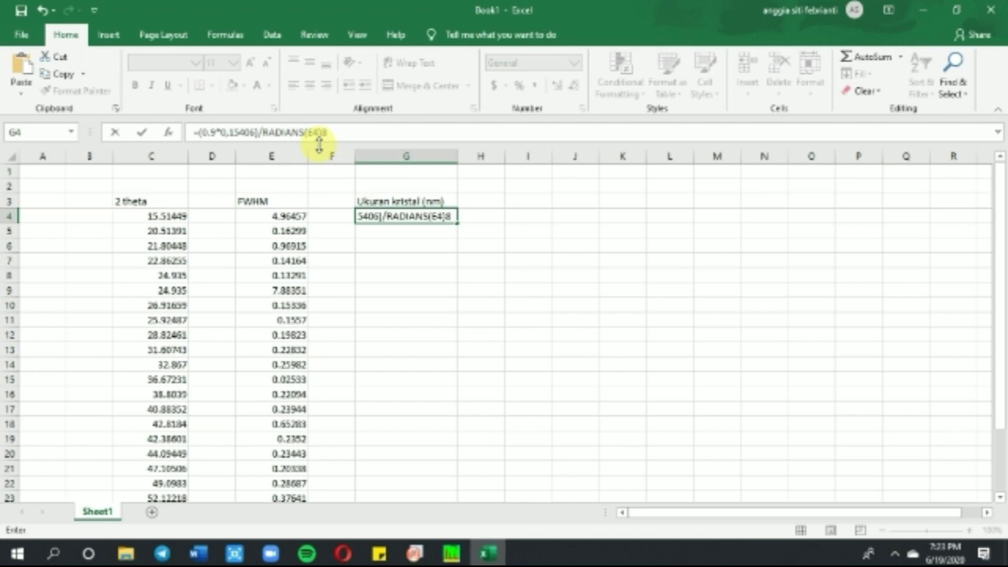
Step: Complete the crystal size formula in G4 with the cosine of half the 2 theta angle: =(0.9*0.15406)/RADIANS(E4)*COS(RADIANS(C4)/2)
type("*COS")
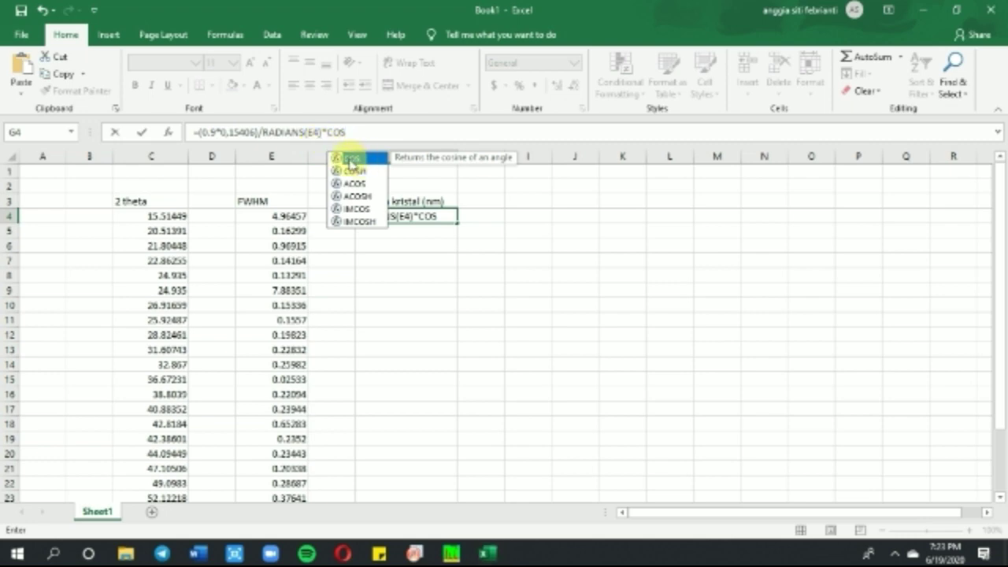
double_click(351, 159)
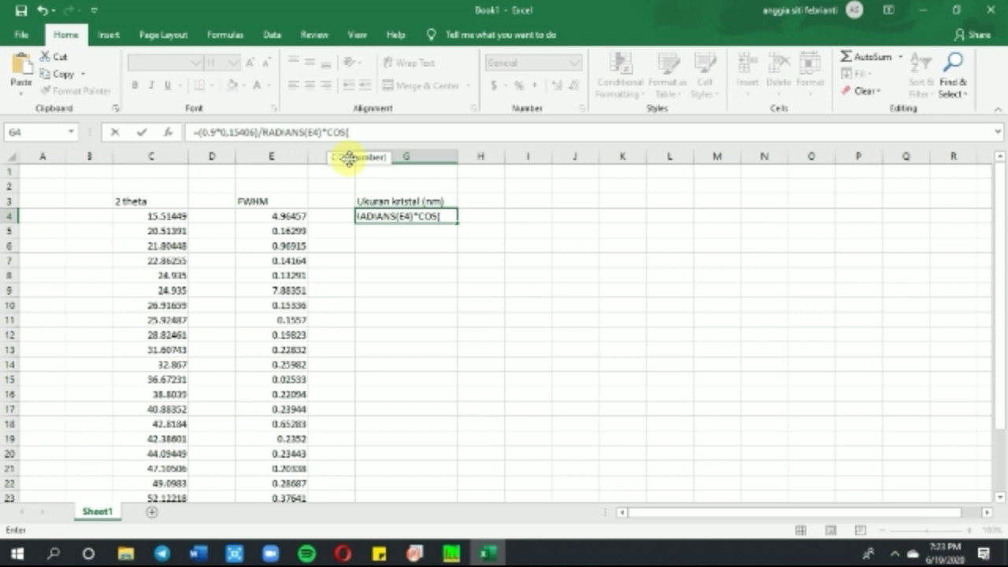
left_click(177, 223)
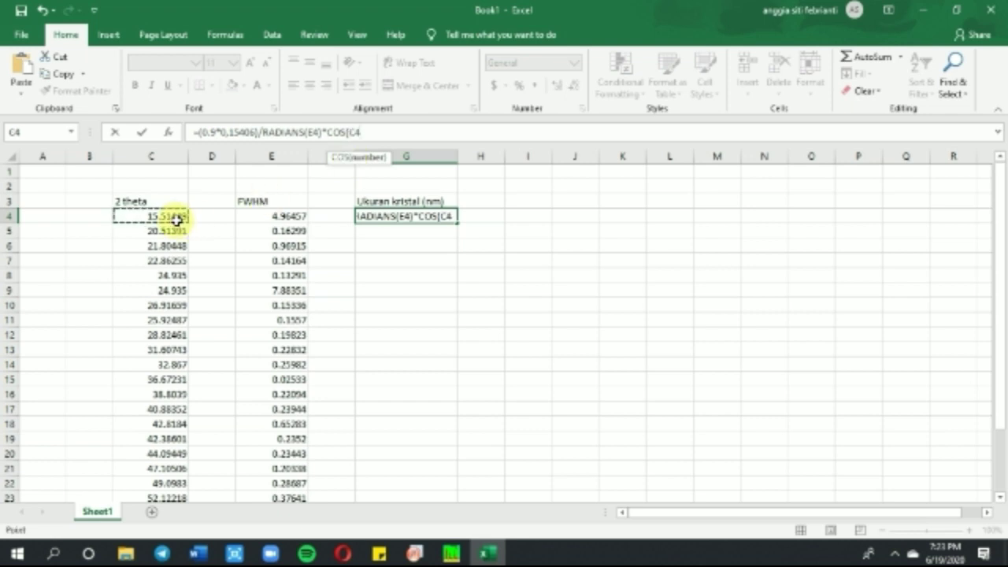
type(")")
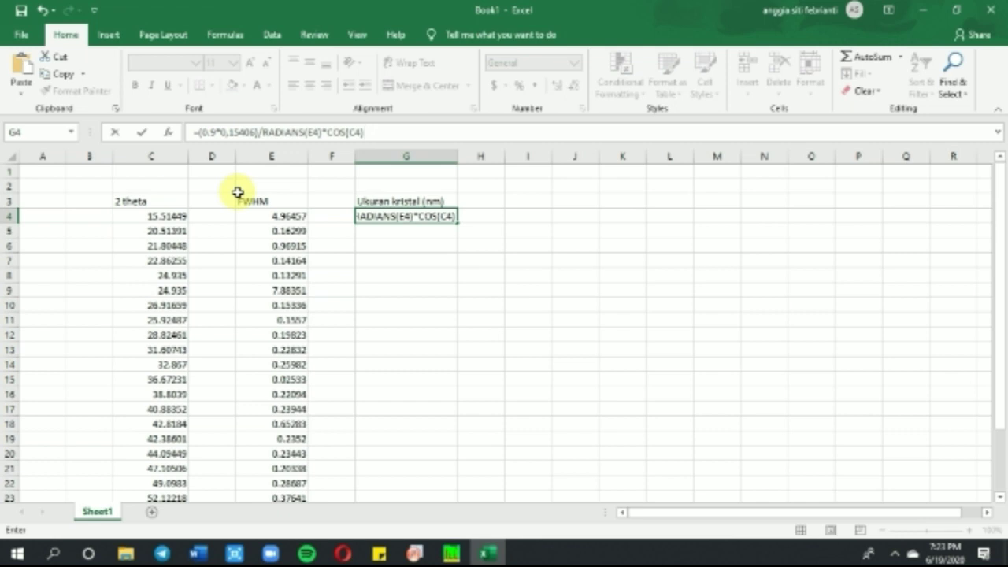
type("/2")
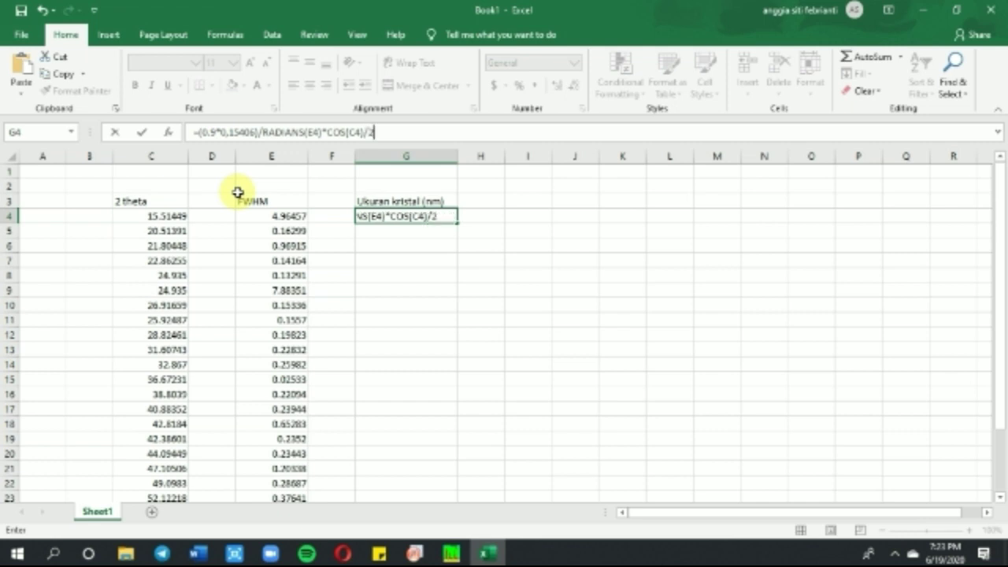
type(")")
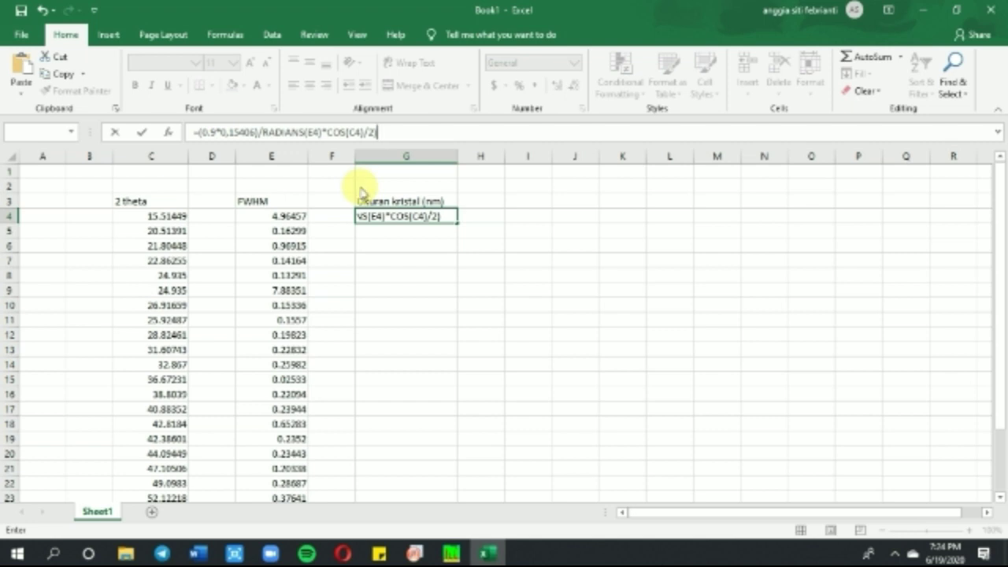
key("Return")
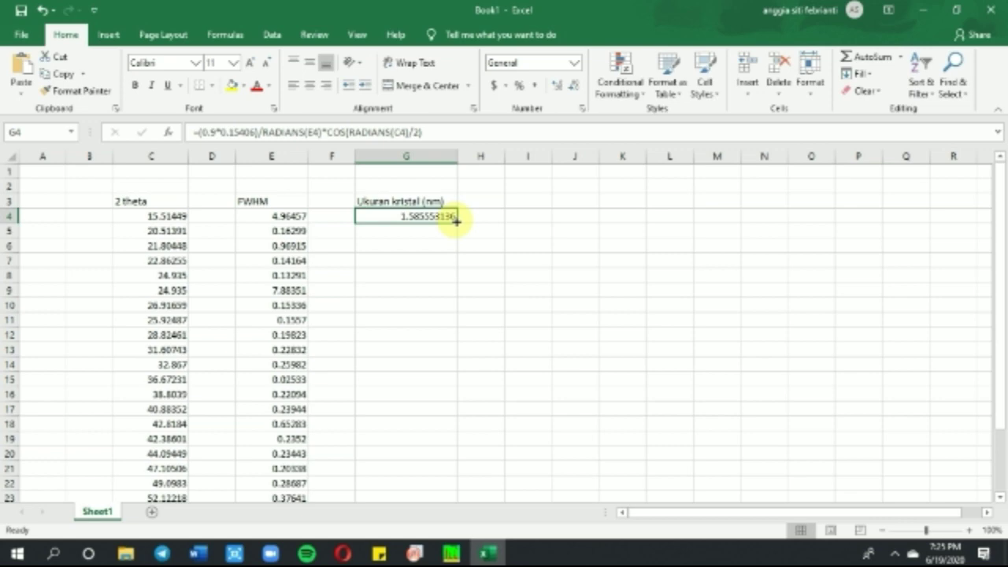
Step: Fill the crystal size formula from G4 down to G27 and look over the calculated column
left_click_drag(456, 221, 441, 491)
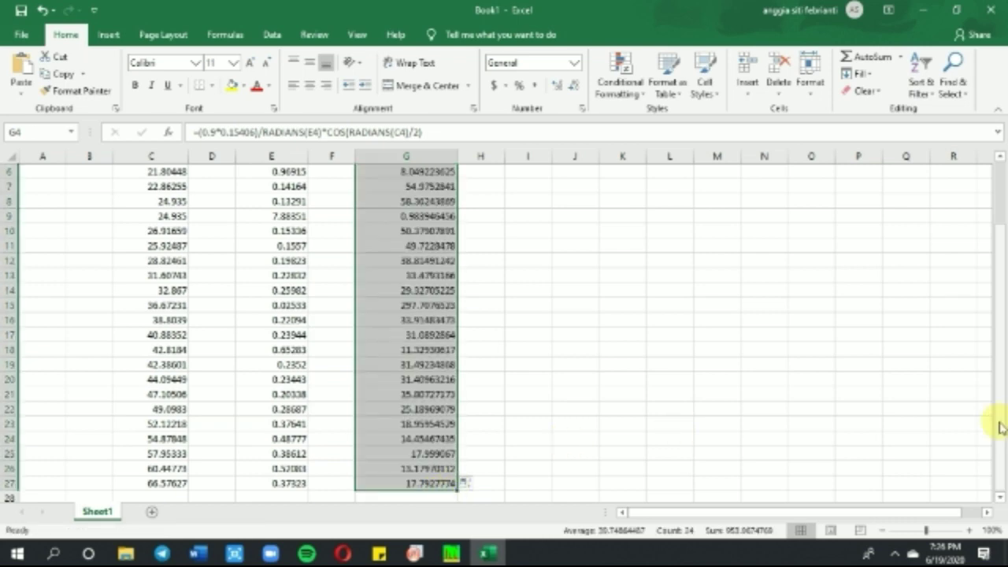
left_click_drag(999, 249, 993, 282)
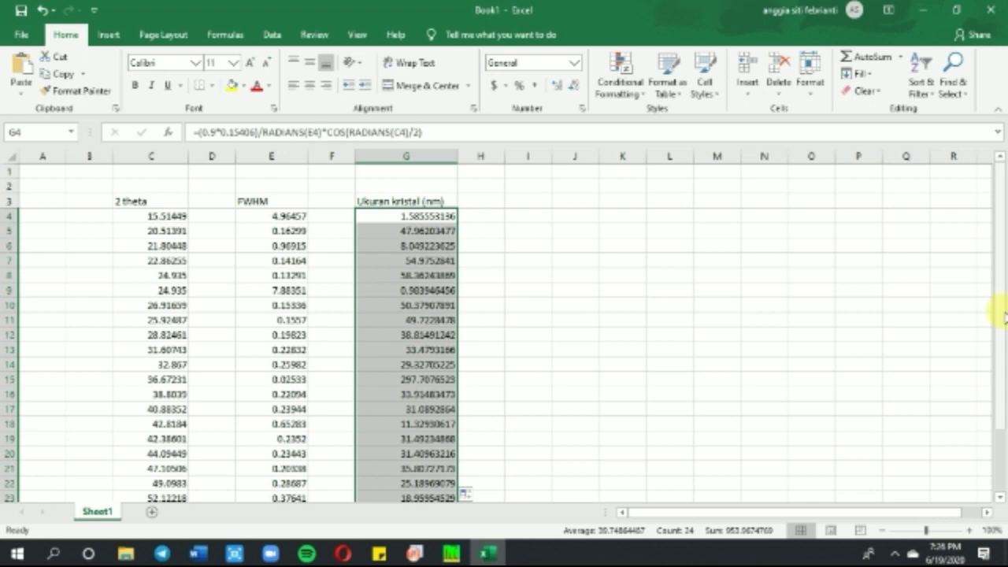
left_click_drag(1002, 271, 1000, 285)
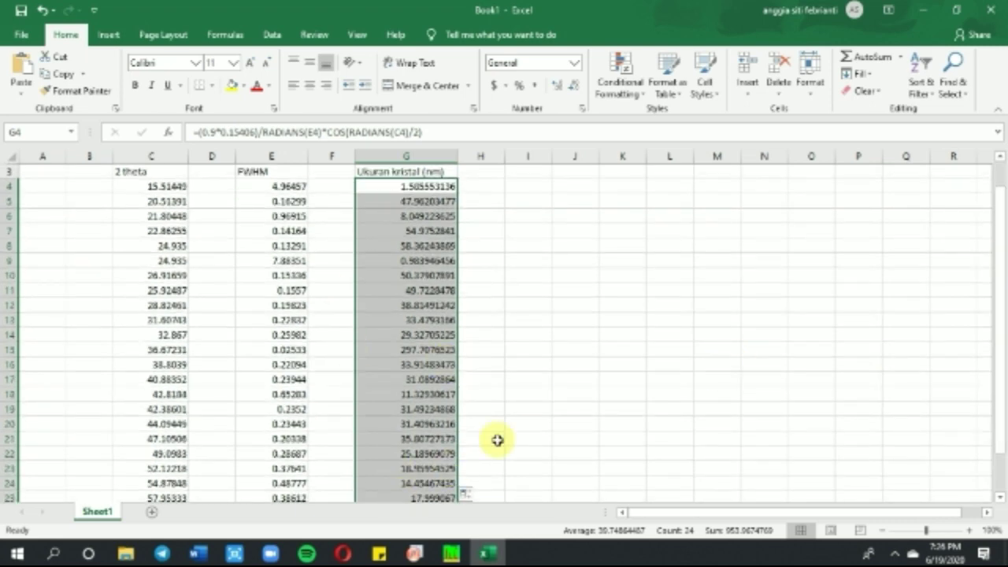
Step: Enter the header "rata rata ukuran (nm)" in H3 and insert the AVERAGE function of G4 in H4
left_click(486, 171)
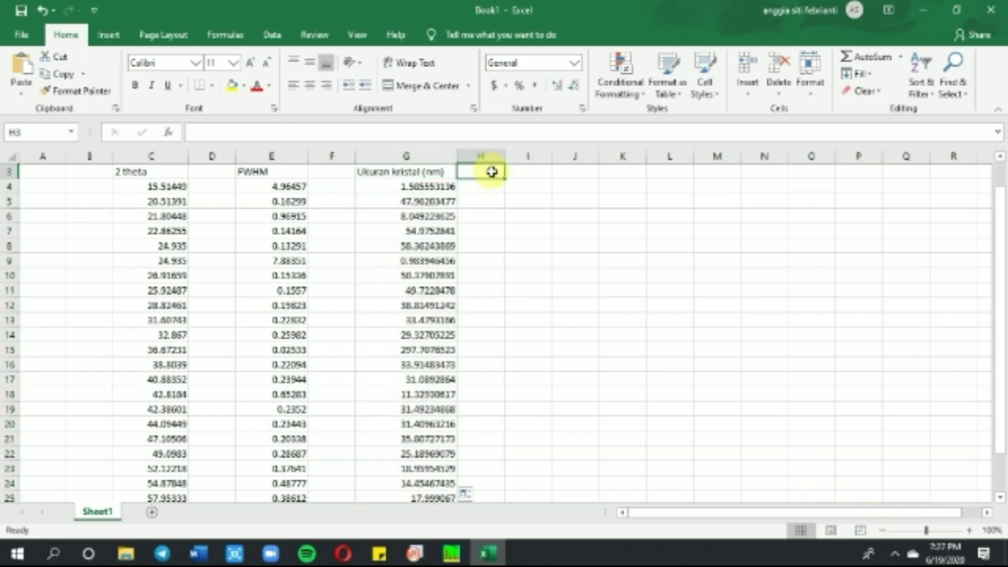
type("rata rata da")
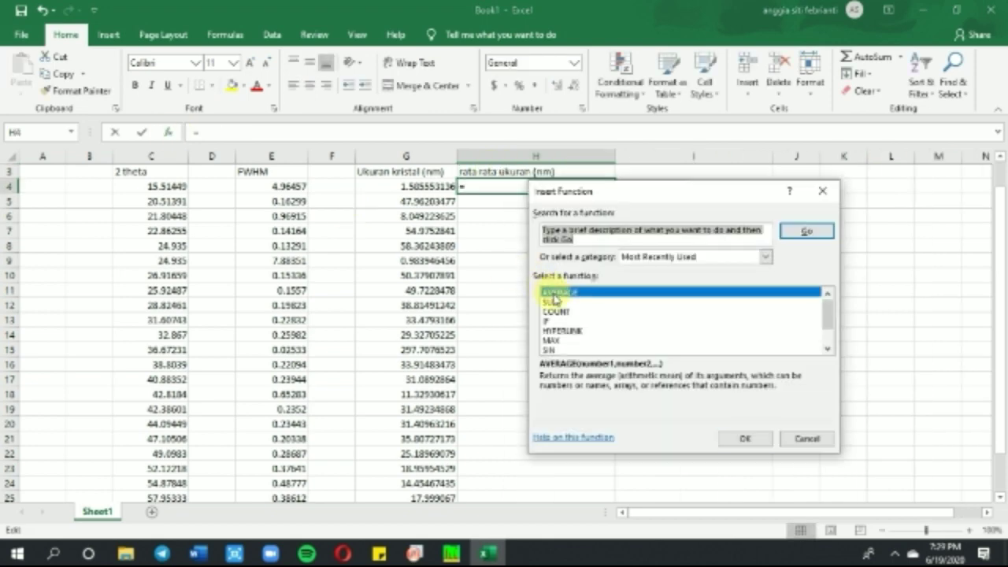
left_click(555, 297)
left_click(745, 439)
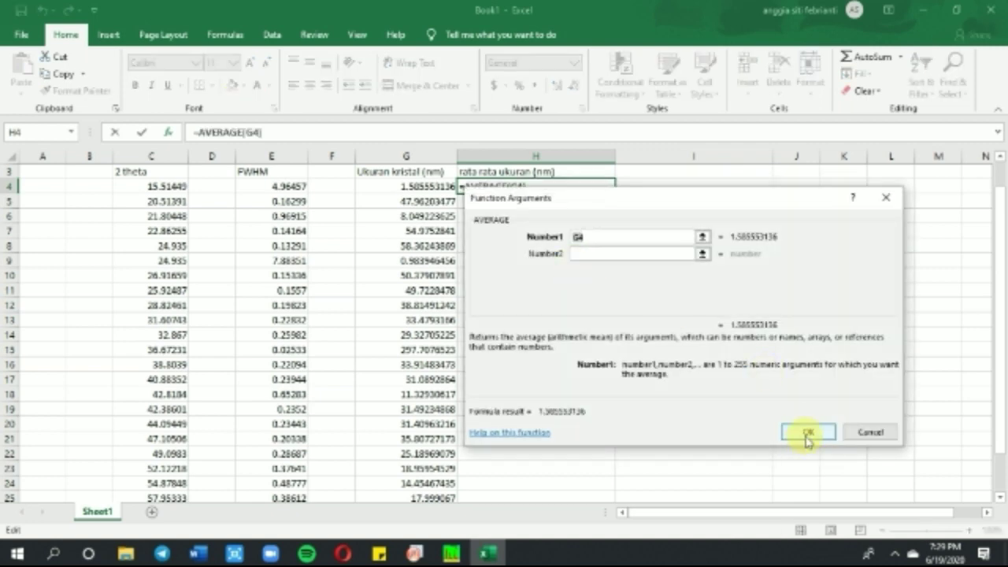
left_click(808, 438)
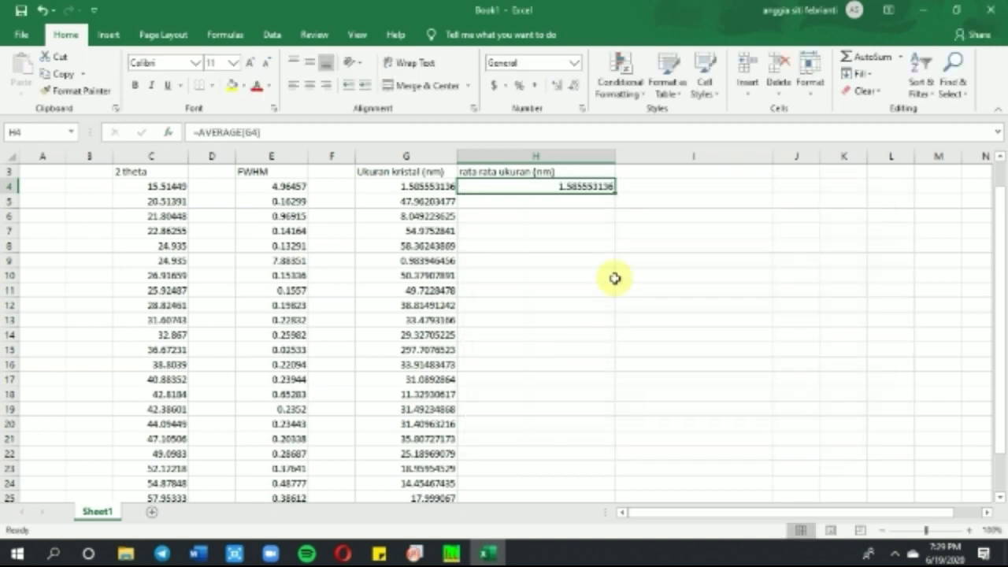
left_click(446, 187)
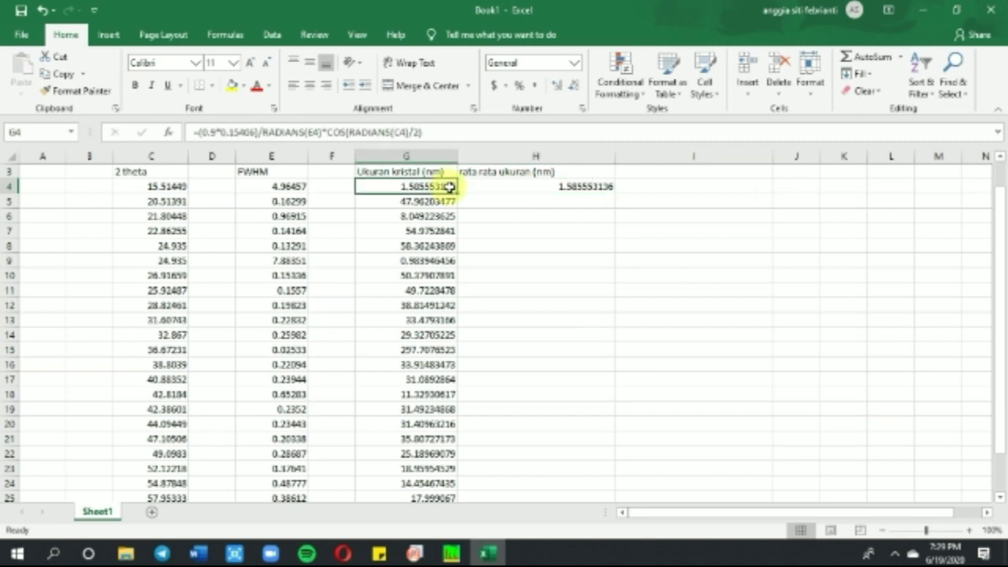
left_click(519, 187)
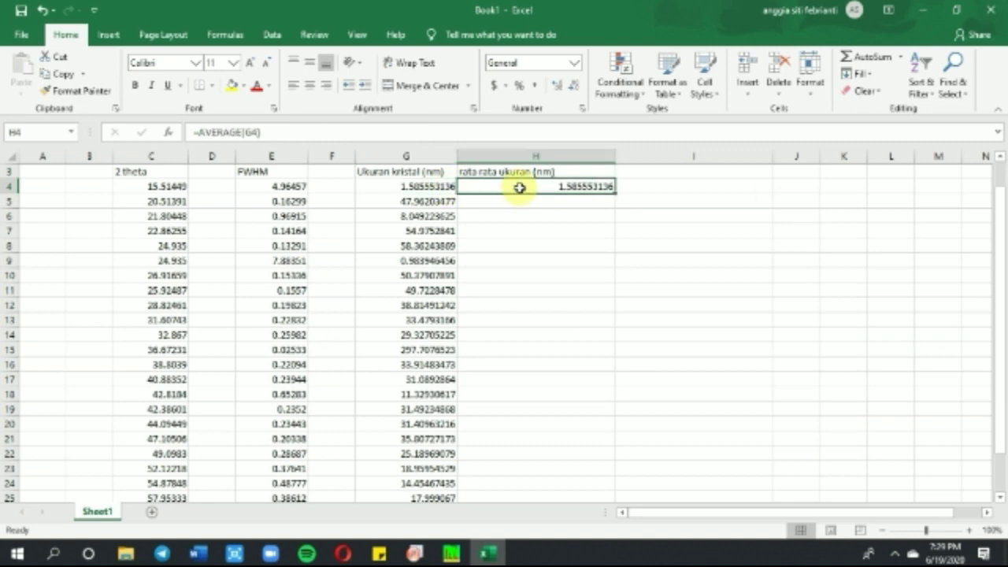
left_click(335, 131)
key("Escape")
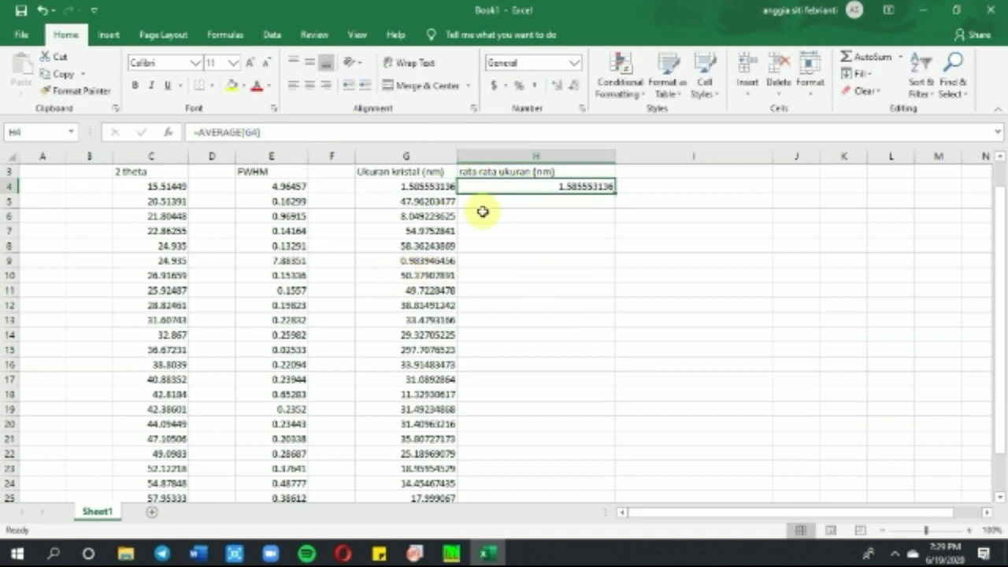